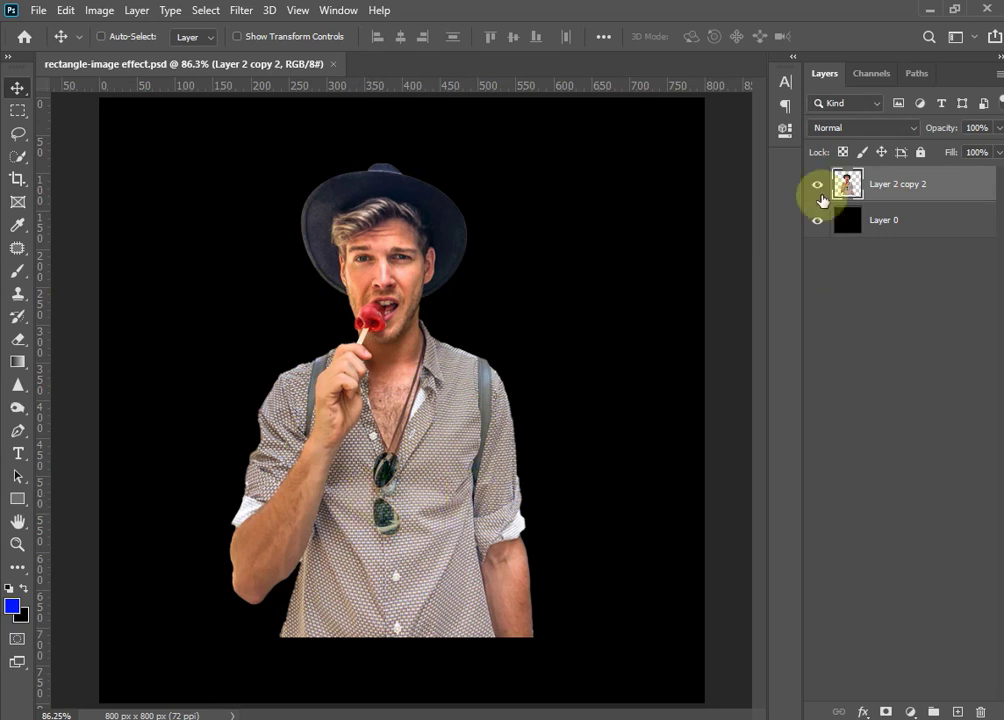
Toggle the black background's visibility and undo an accidental move of the man cut-out
left_click(818, 224)
mouse_move(489, 392)
left_mouse_down()
mouse_move(520, 437)
mouse_move(542, 410)
mouse_move(497, 418)
left_mouse_up()
key("ctrl+z")
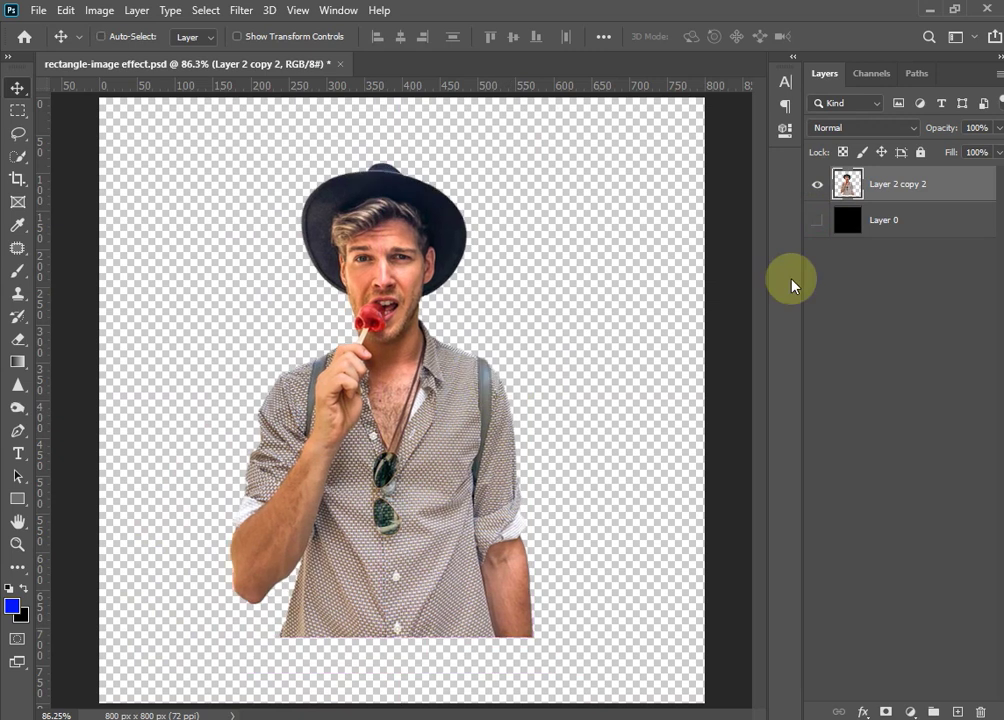
left_click(817, 221)
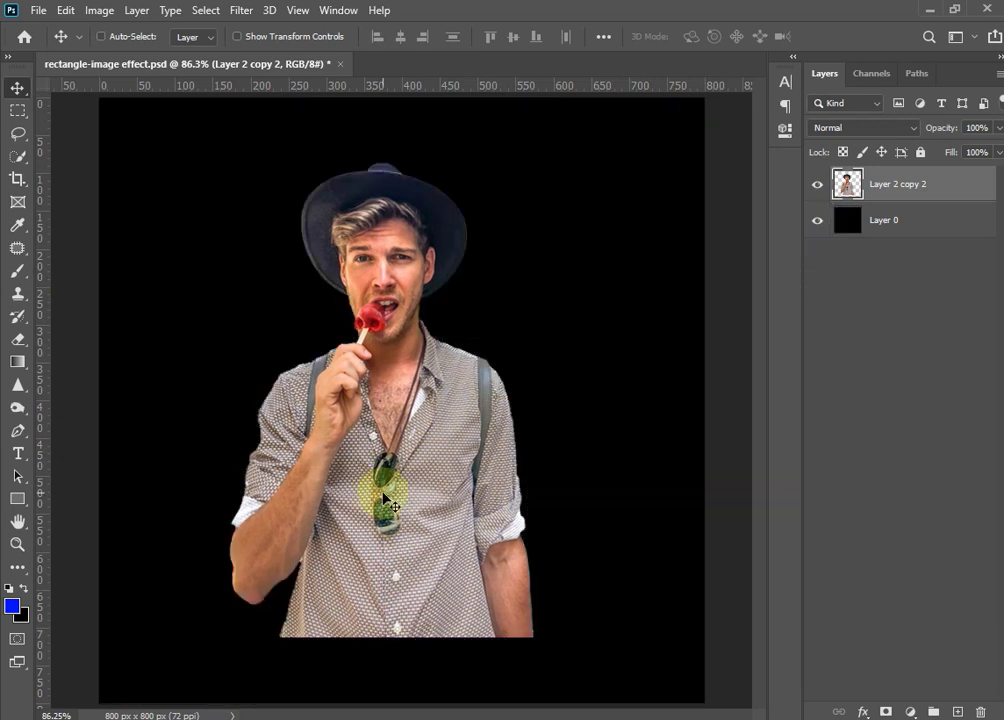
Set up the Polygon tool with no fill, a 14 px stroke and 3 sides
left_click(18, 502)
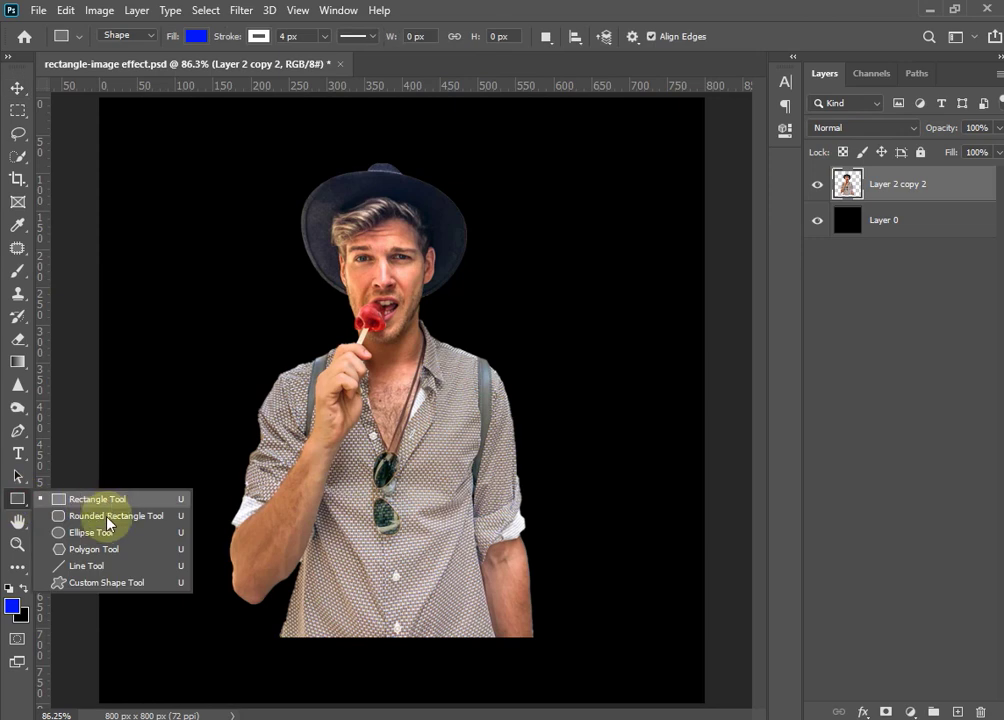
left_click(108, 549)
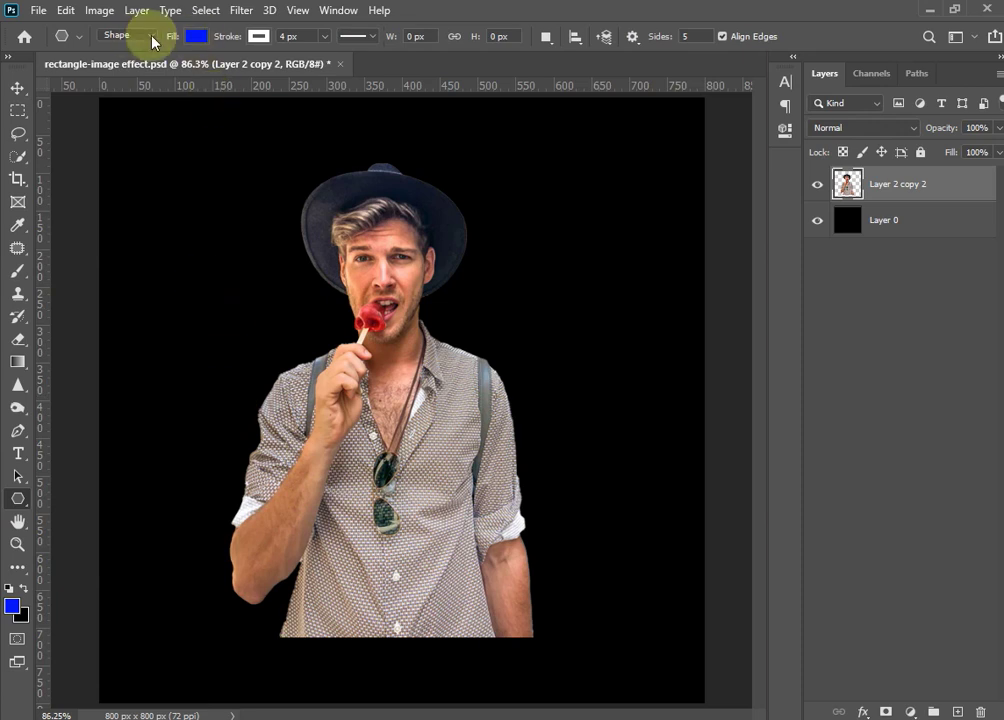
left_click(197, 37)
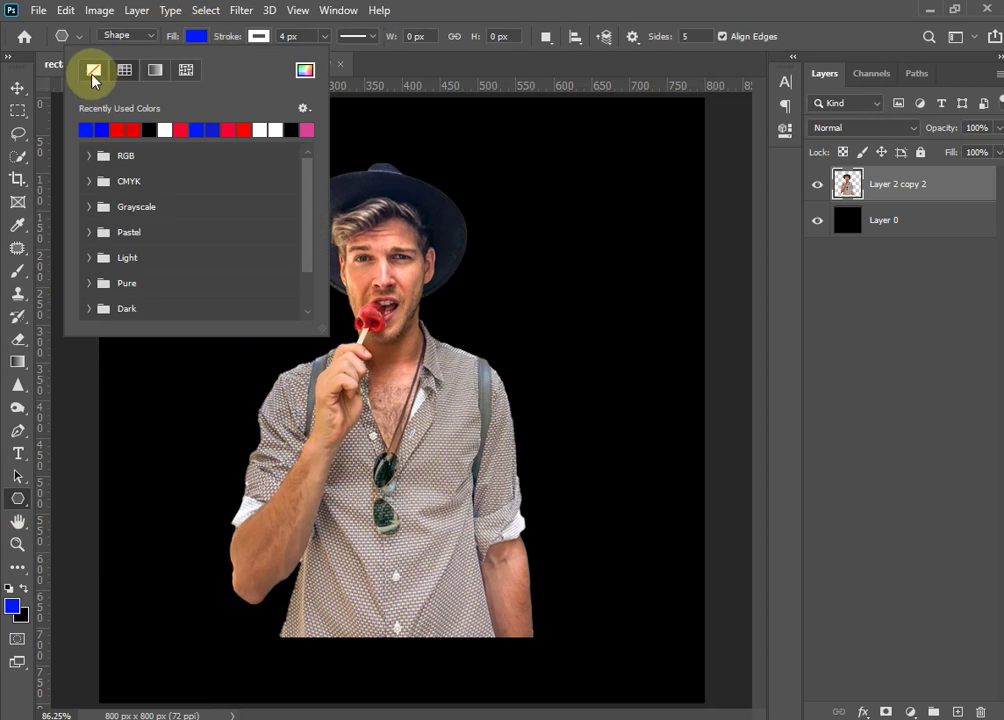
left_click(93, 71)
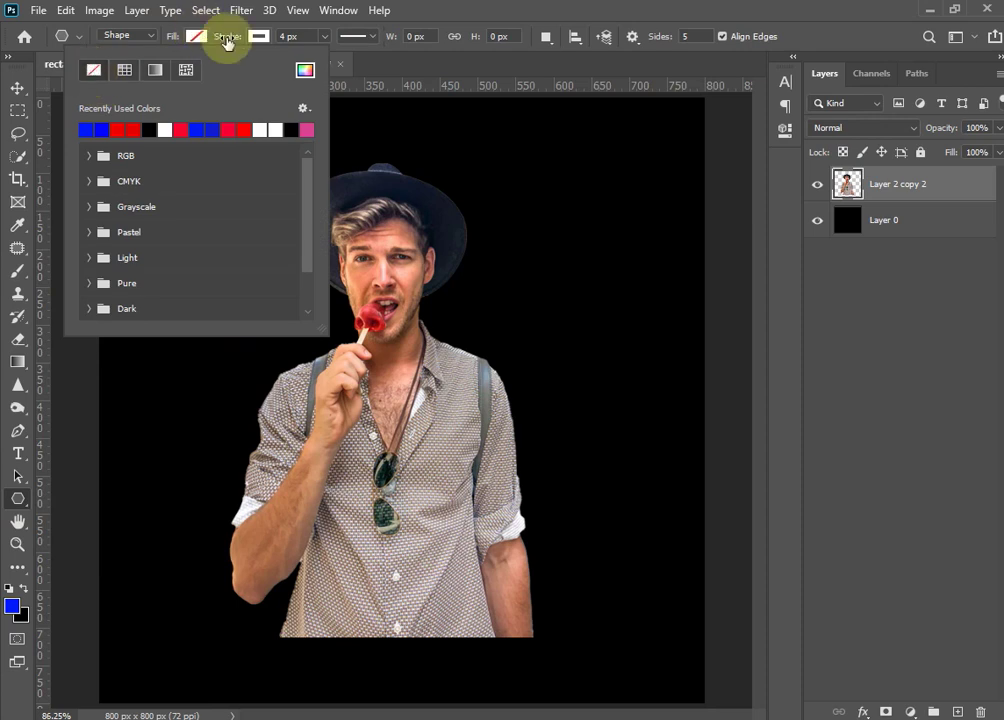
left_click(285, 37)
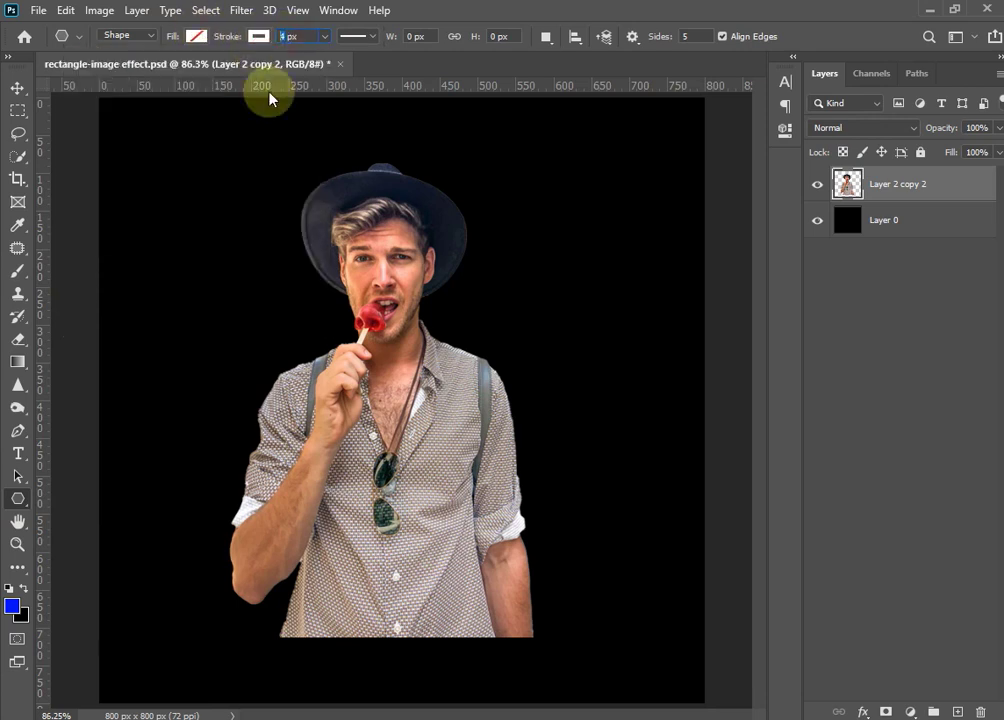
type("14")
key("Return")
left_click(692, 36)
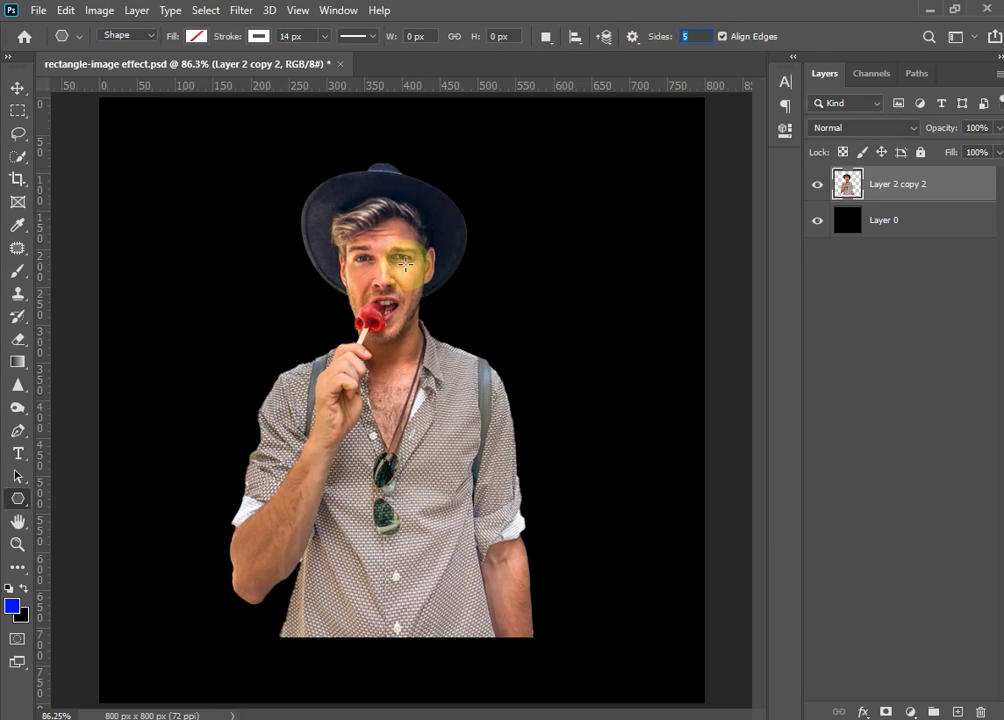
type("3")
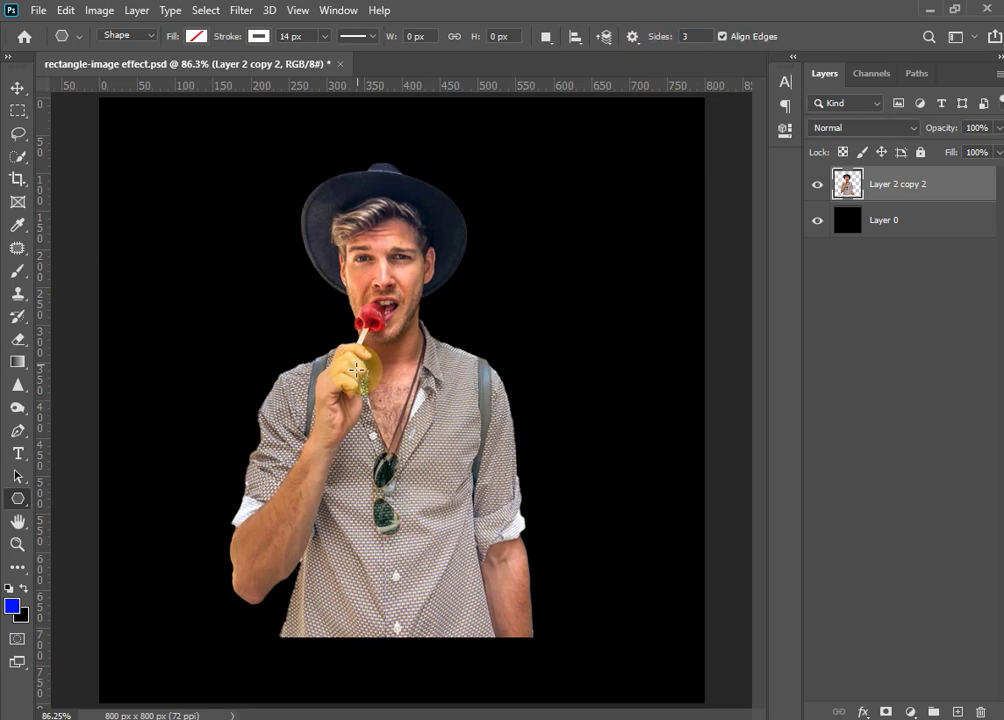
Draw a triangle over the man's body and flip it vertically
mouse_move(332, 334)
left_mouse_down()
mouse_move(520, 578)
mouse_move(564, 562)
mouse_move(570, 522)
mouse_move(587, 533)
mouse_move(582, 587)
left_mouse_up()
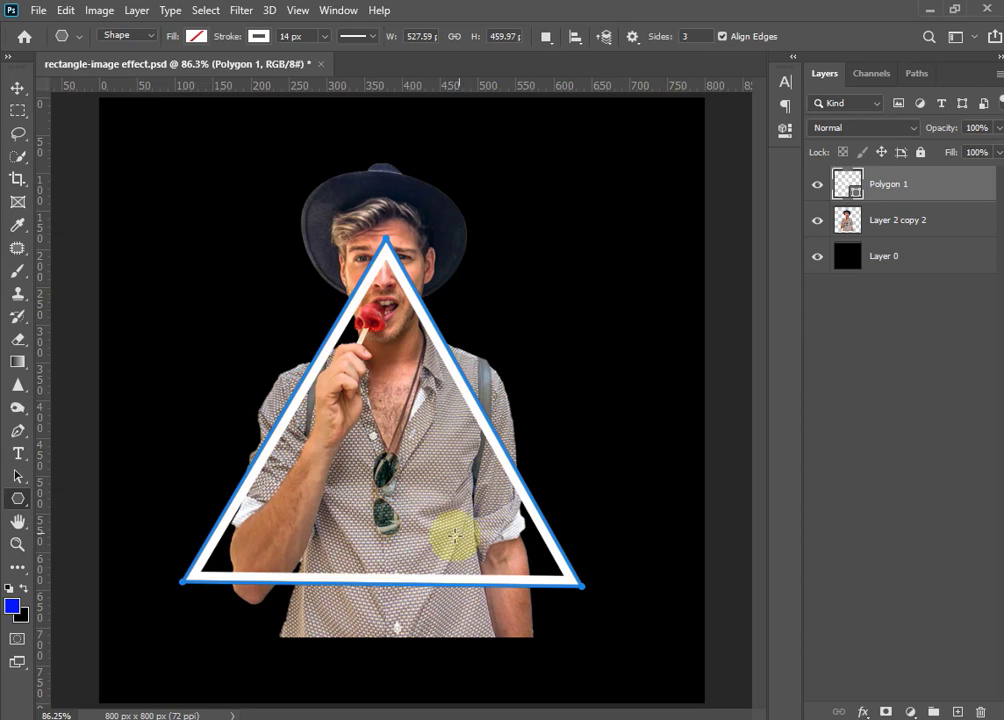
key("ctrl+t")
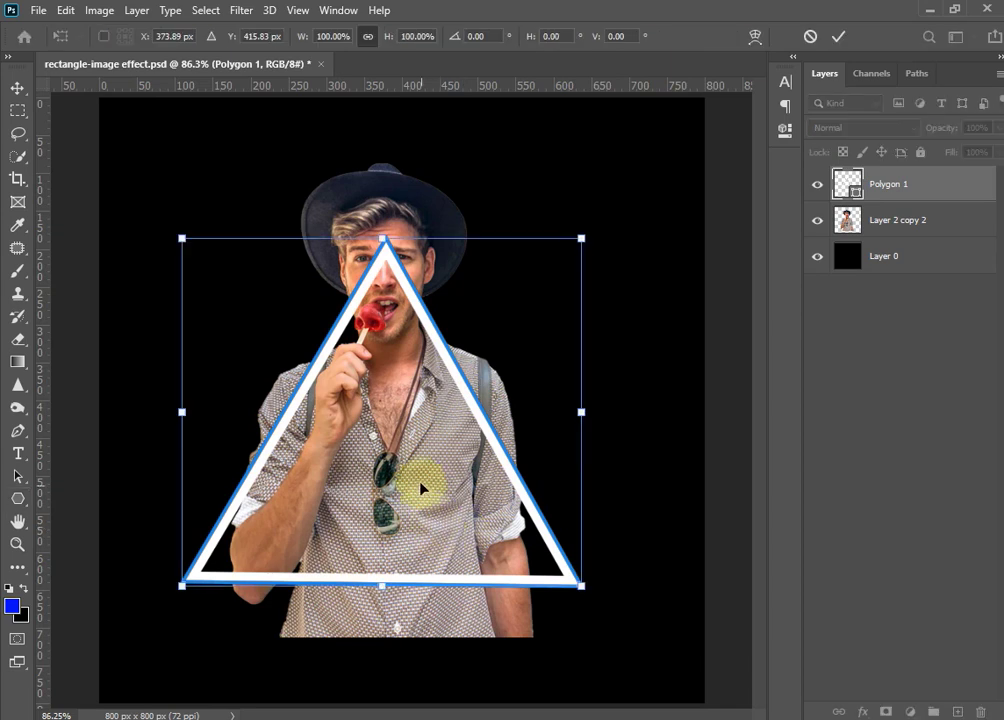
right_click(418, 478)
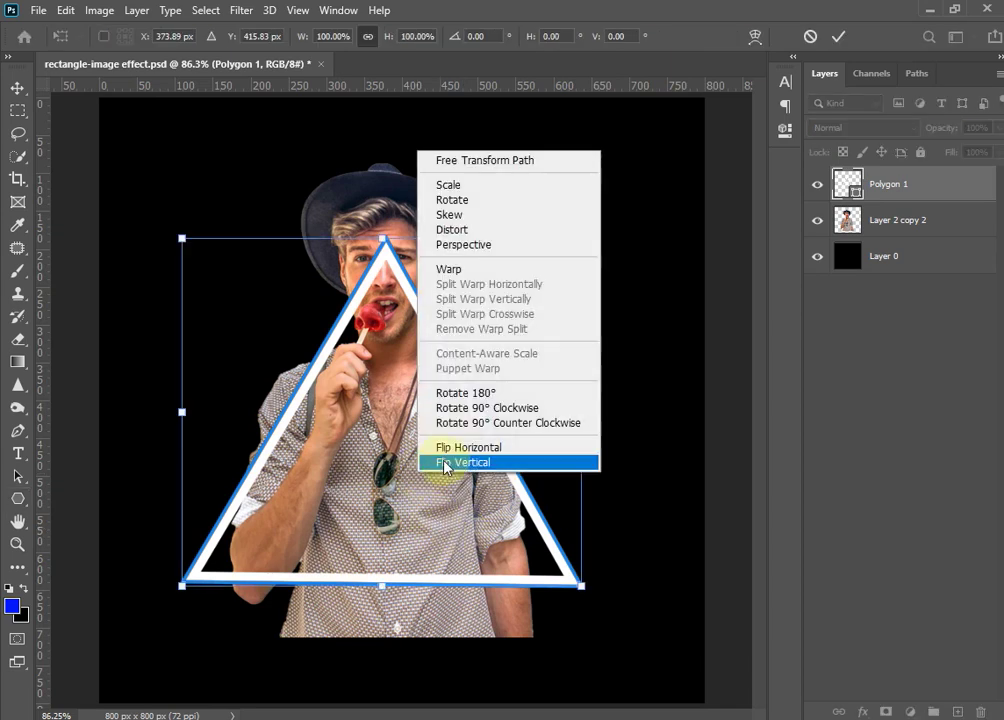
left_click(446, 463)
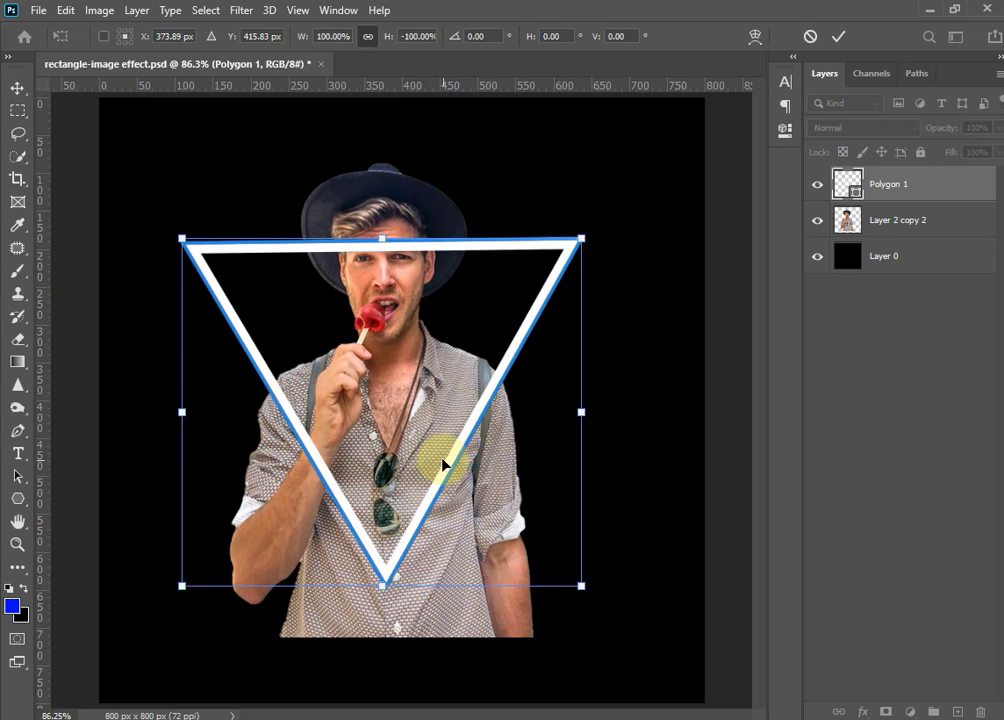
Move and slightly enlarge the inverted triangle to span from his eyes to his waist
mouse_move(452, 341)
left_mouse_down()
mouse_move(456, 381)
mouse_move(428, 393)
left_mouse_up()
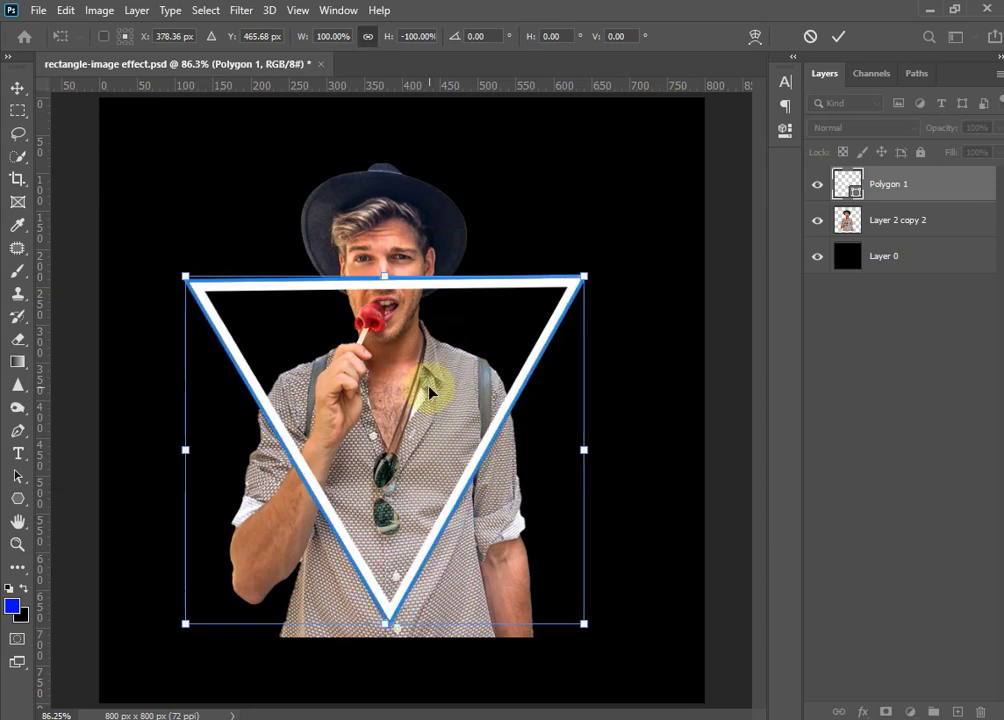
left_click_drag(585, 275, 597, 270)
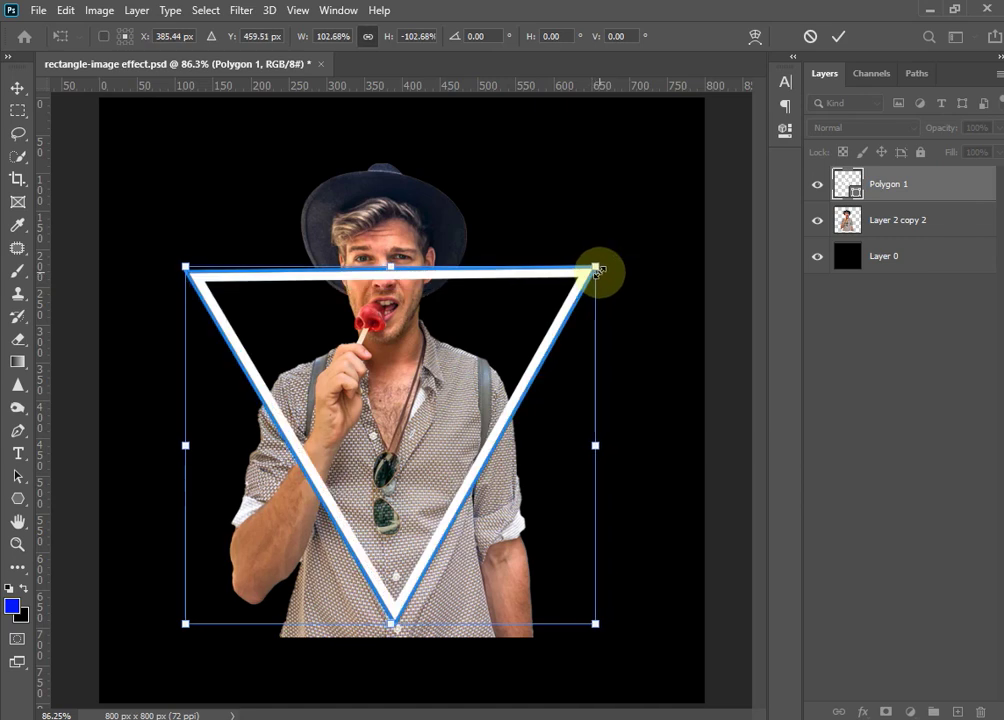
left_click_drag(441, 341, 435, 348)
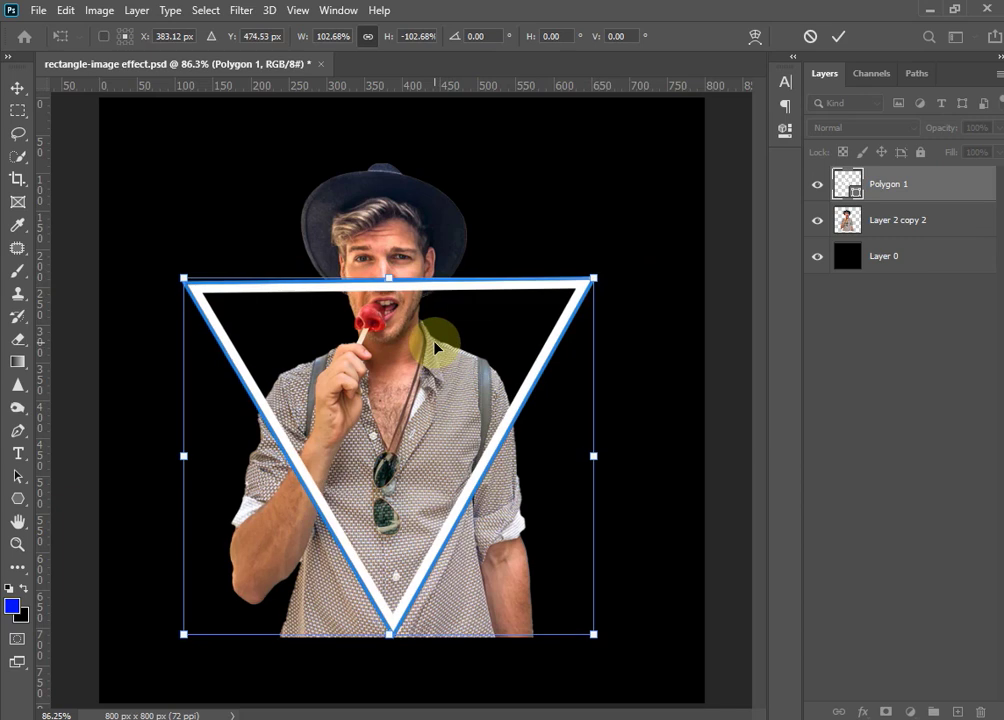
key("Left")
key("Left")
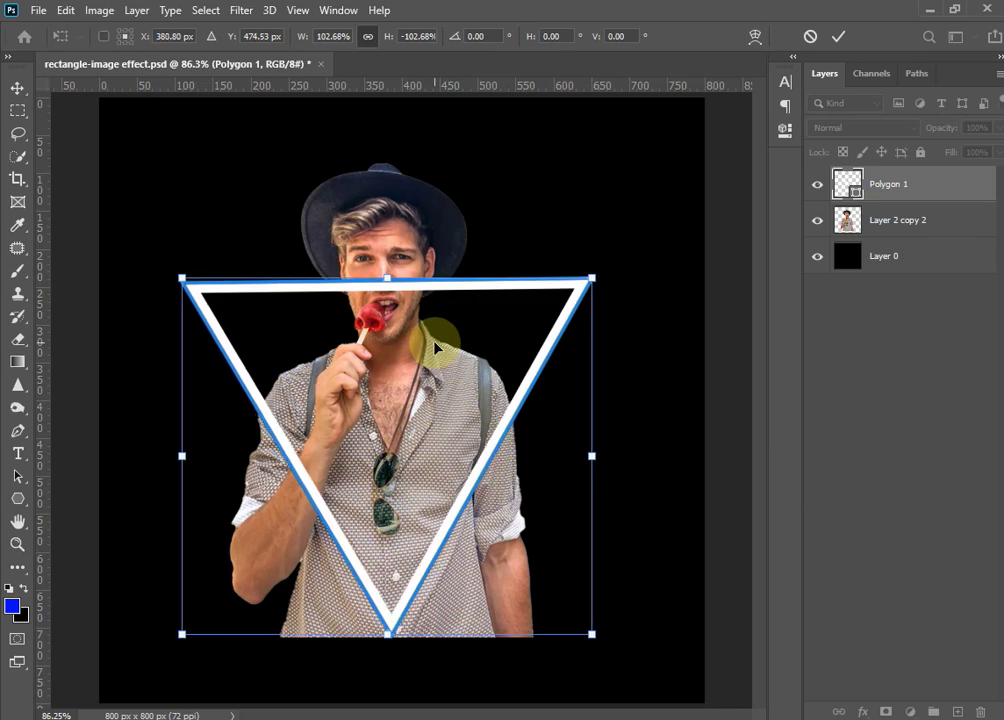
key("Return")
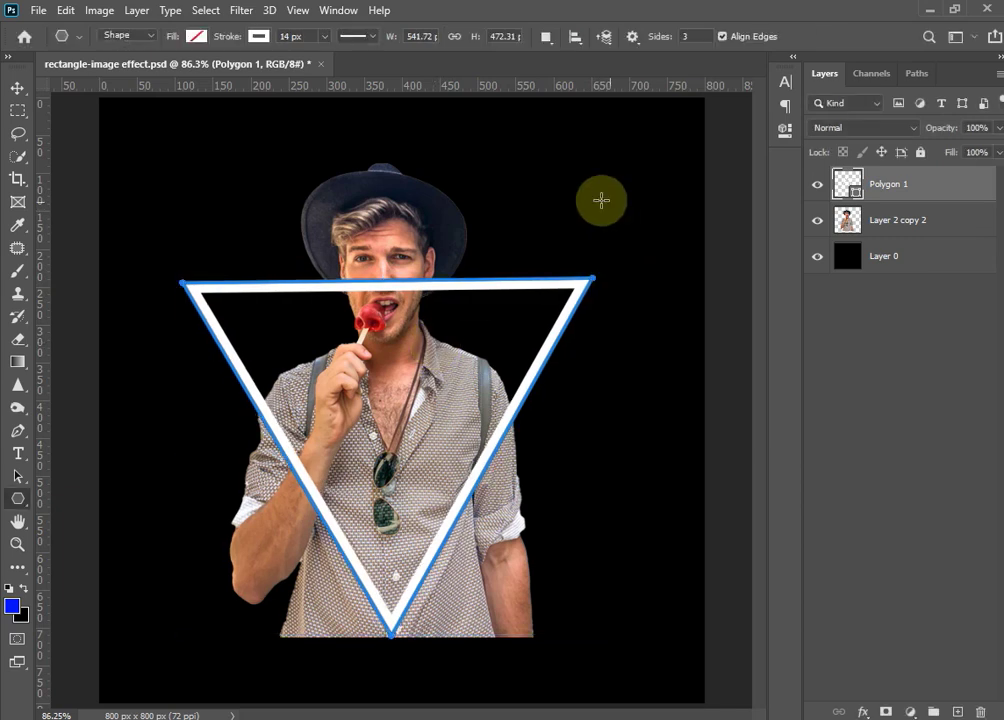
Duplicate the triangle as a hidden Polygon 1 copy and select the original Polygon 1 layer
key("v")
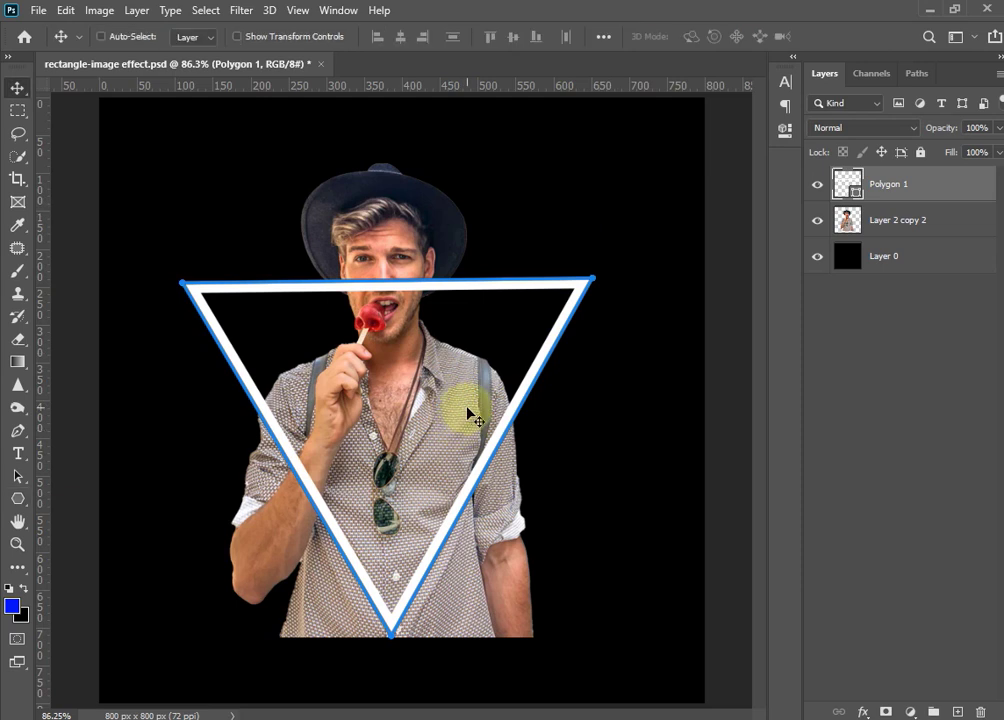
left_click(468, 412, "alt")
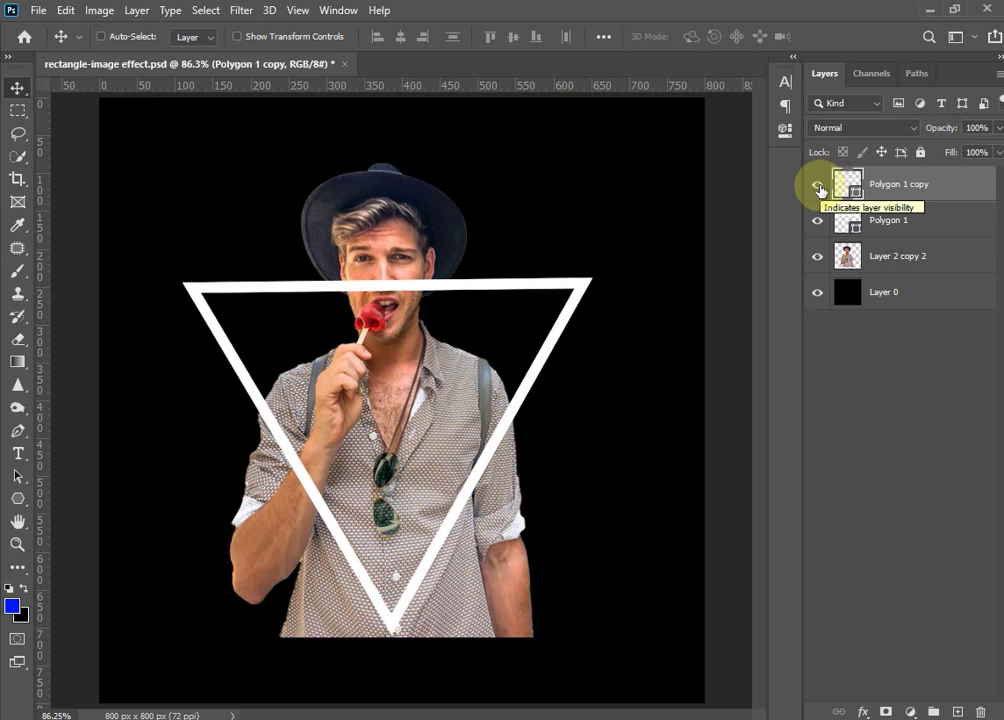
left_click(818, 187)
left_click(873, 225)
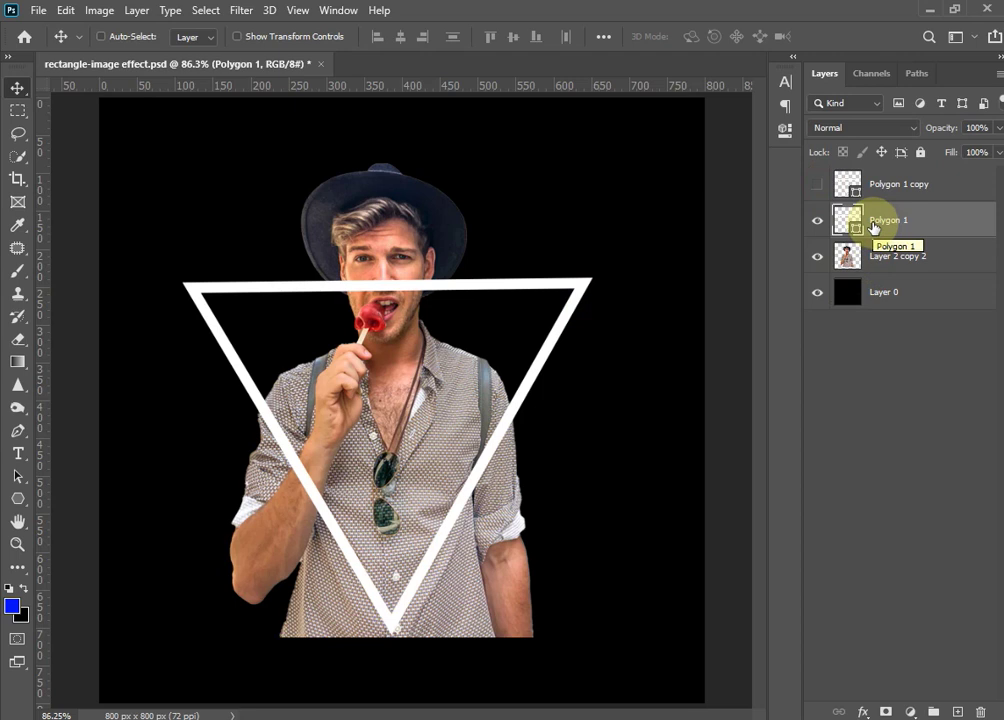
left_click(862, 713)
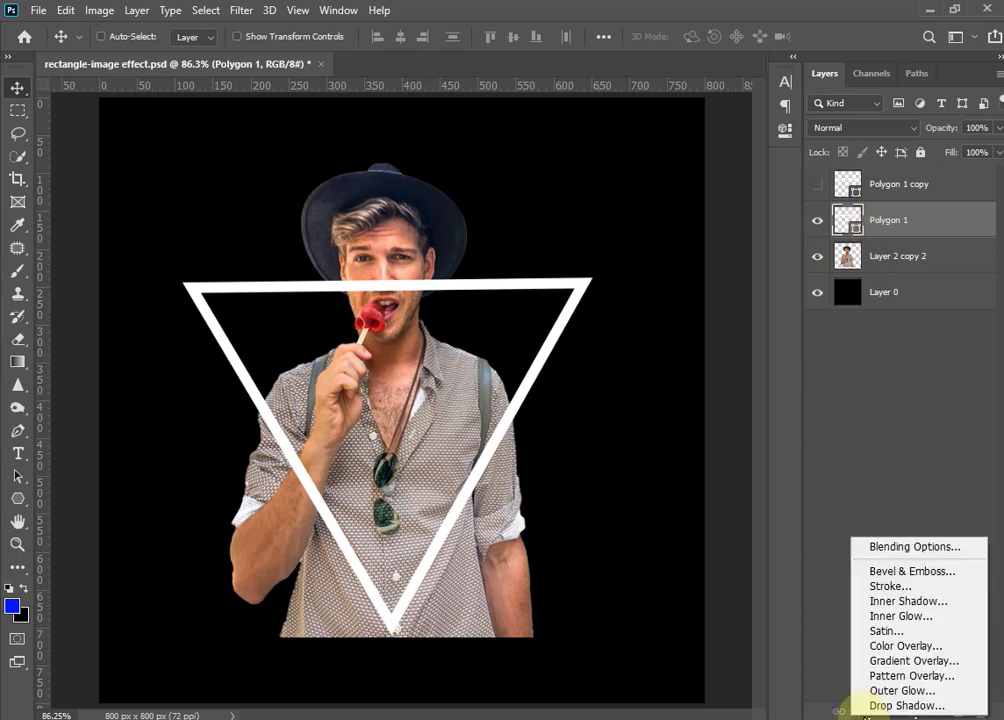
Add a Stroke layer effect to Polygon 1 with its Fill Type set to Gradient
left_click(884, 592)
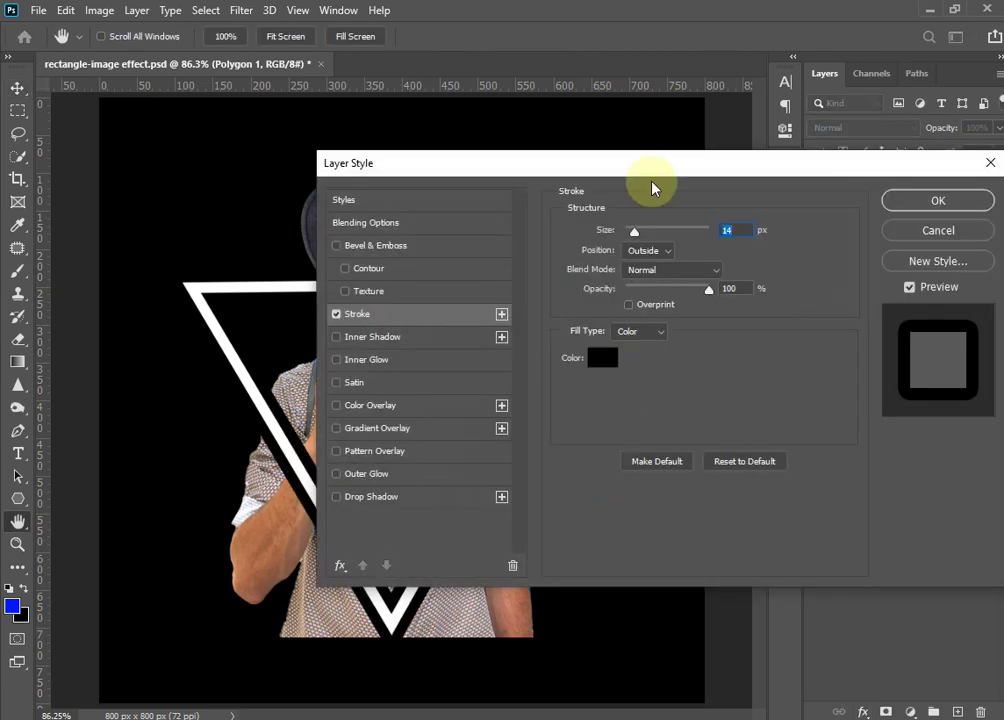
left_click_drag(638, 167, 622, 167)
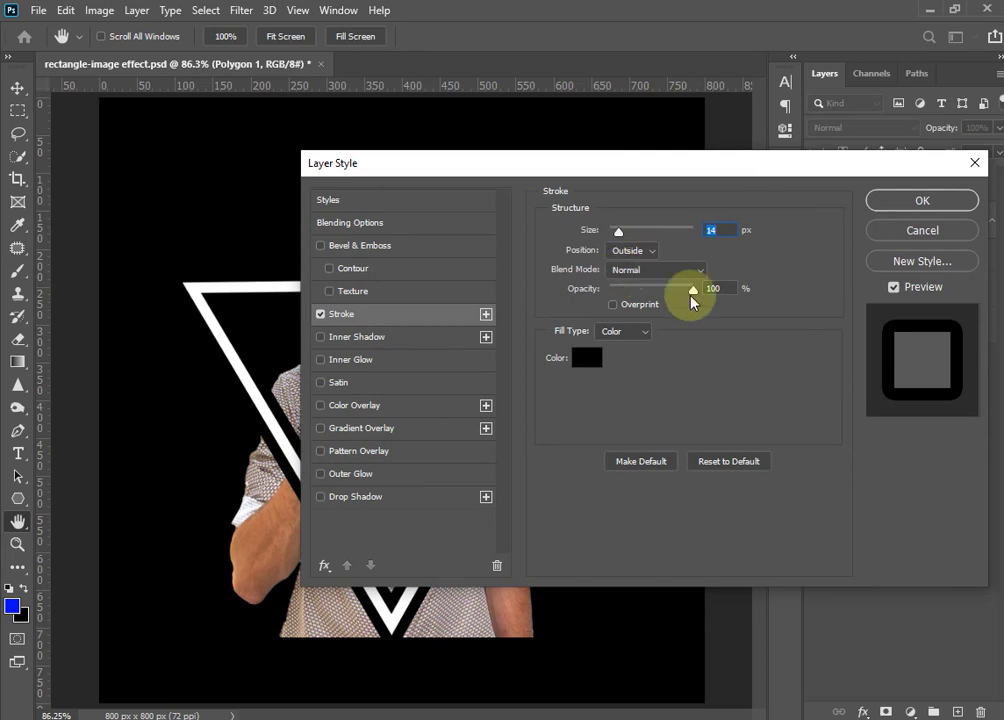
left_click(640, 331)
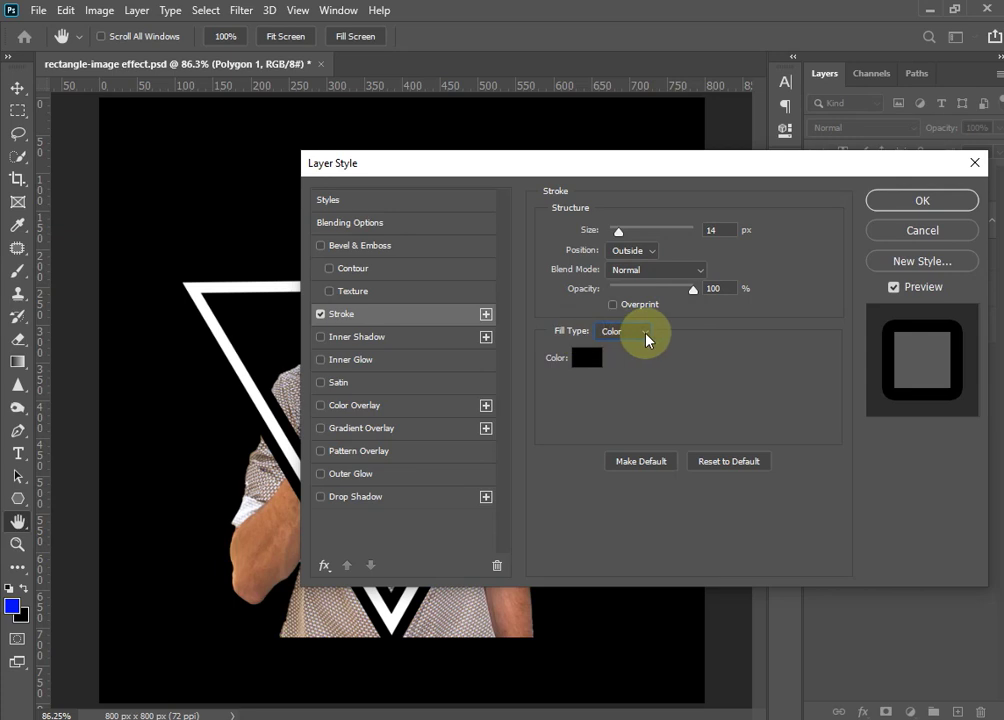
left_click(646, 334)
left_click(646, 338)
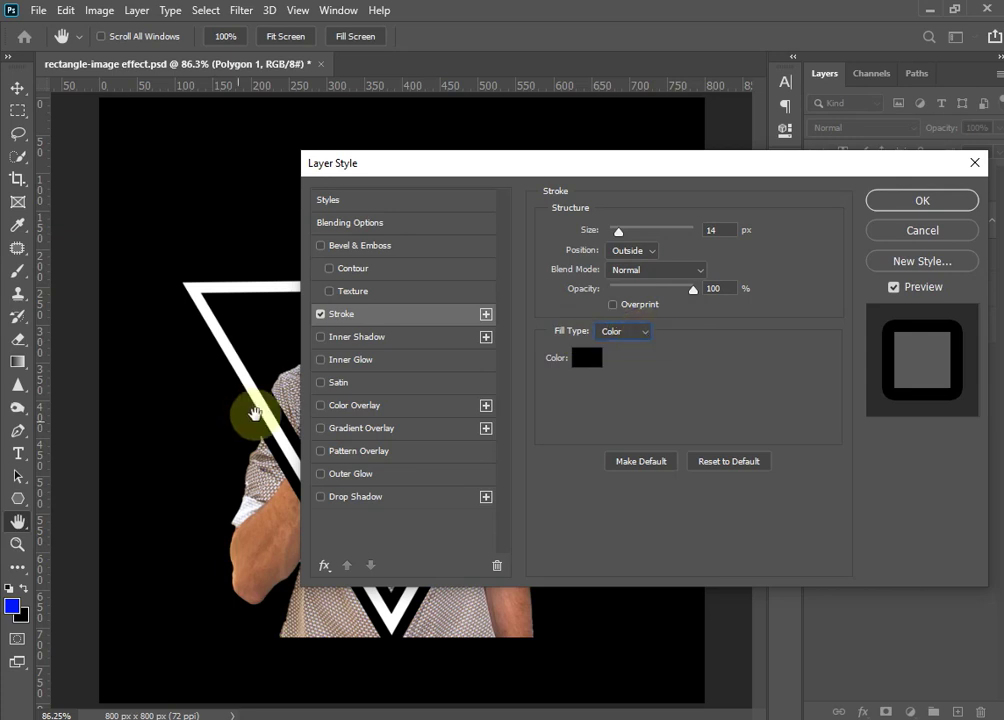
left_click(646, 338)
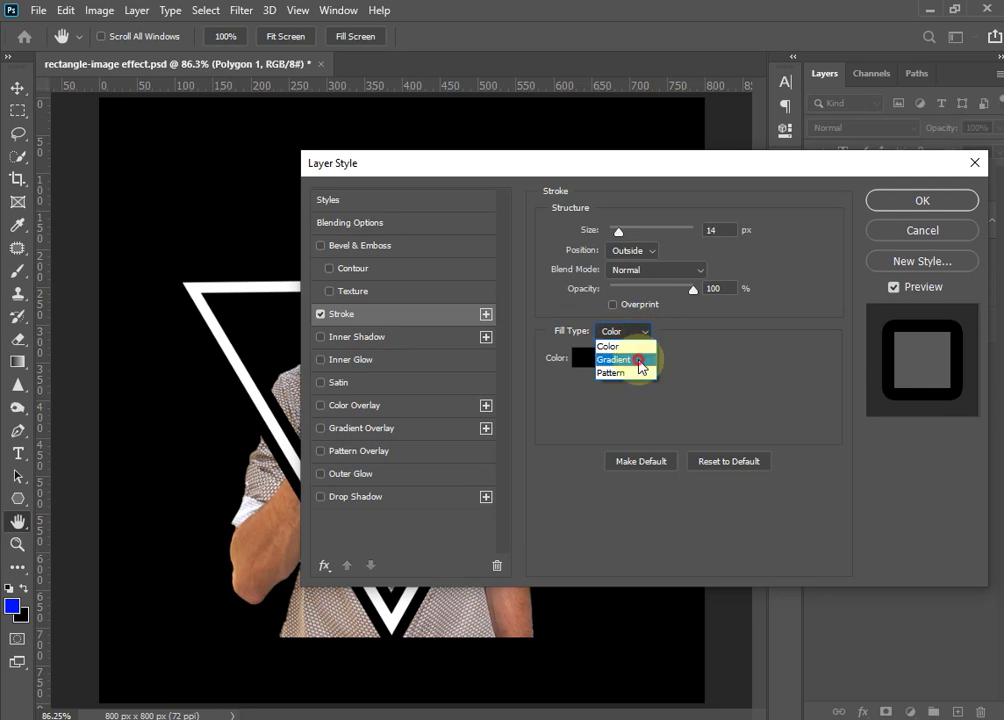
left_click(643, 358)
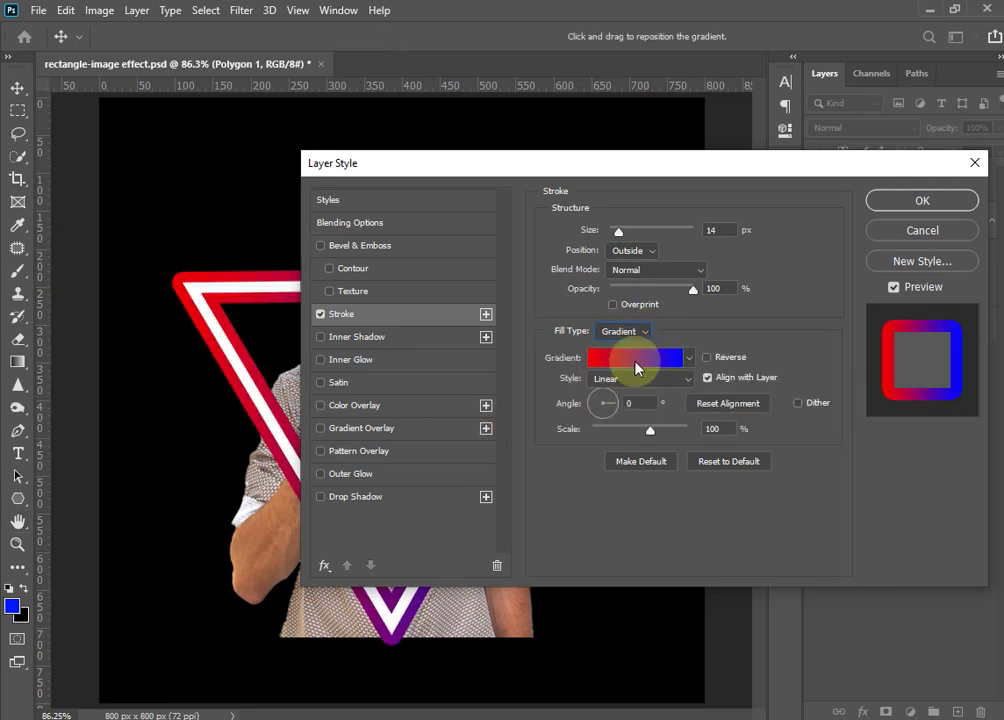
left_click(636, 366)
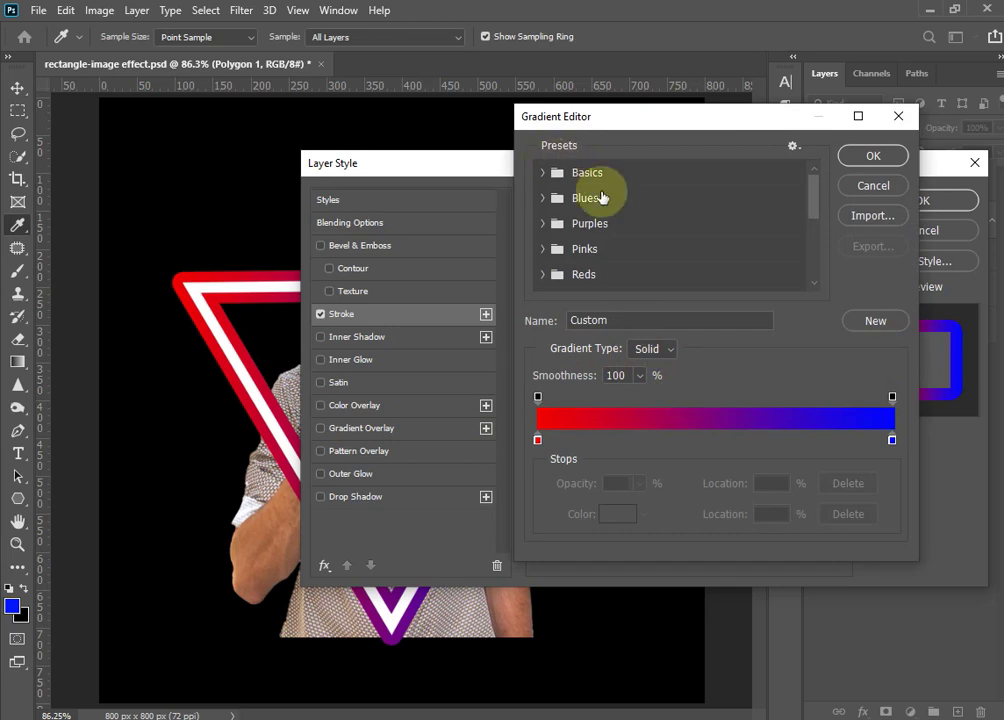
Try the Foreground to Background and a cyan-to-magenta Purples gradient preset
left_click(541, 173)
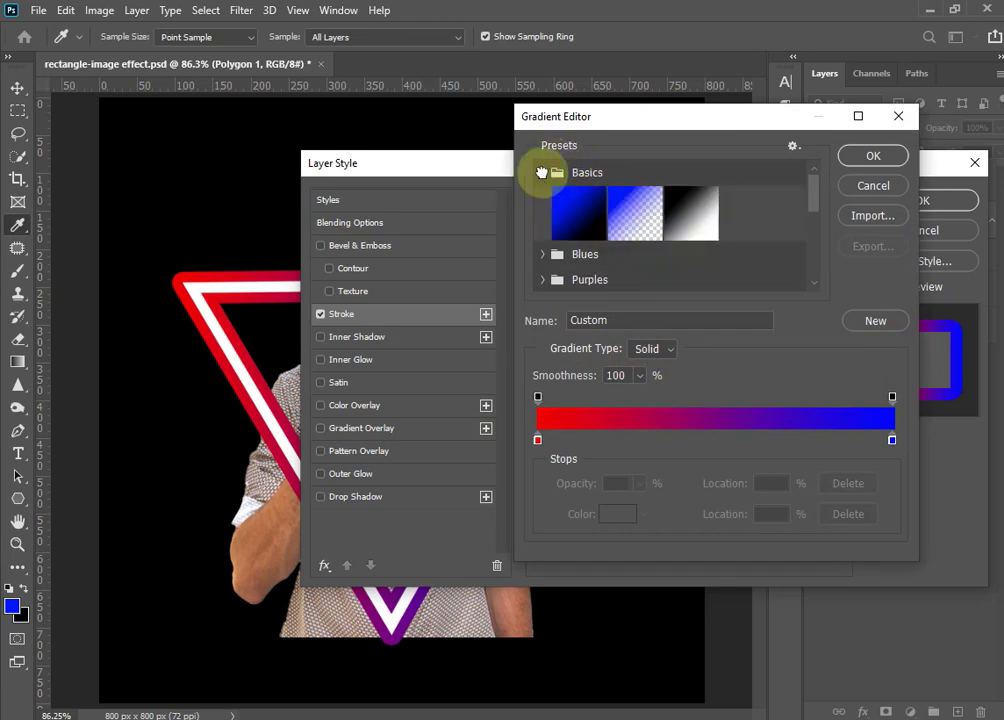
left_click(595, 220)
left_click(542, 173)
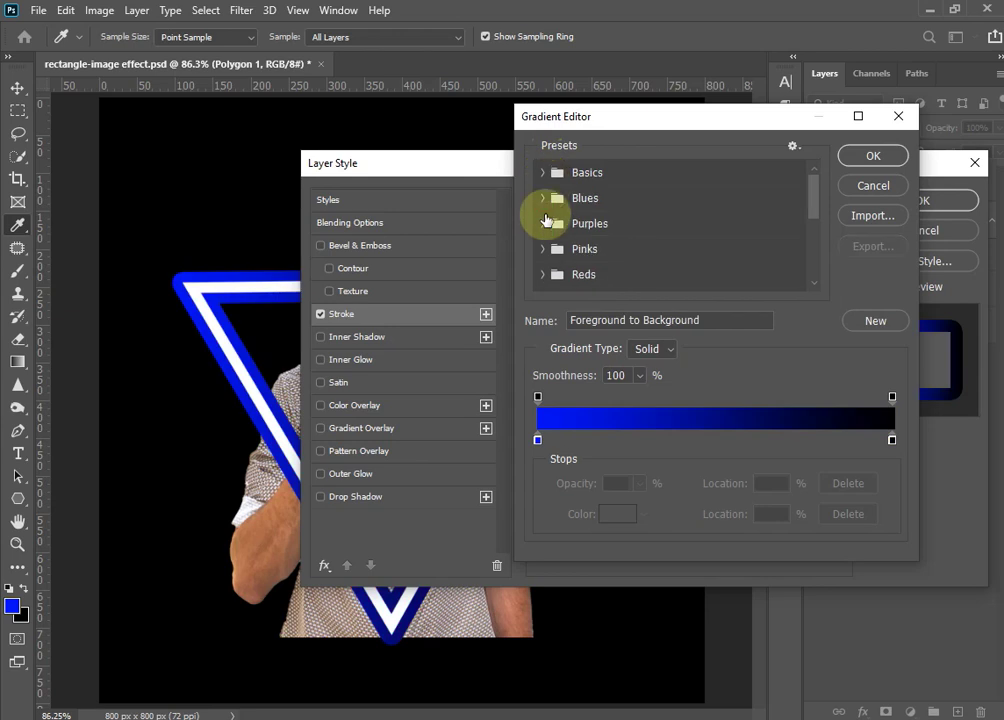
left_click(543, 198)
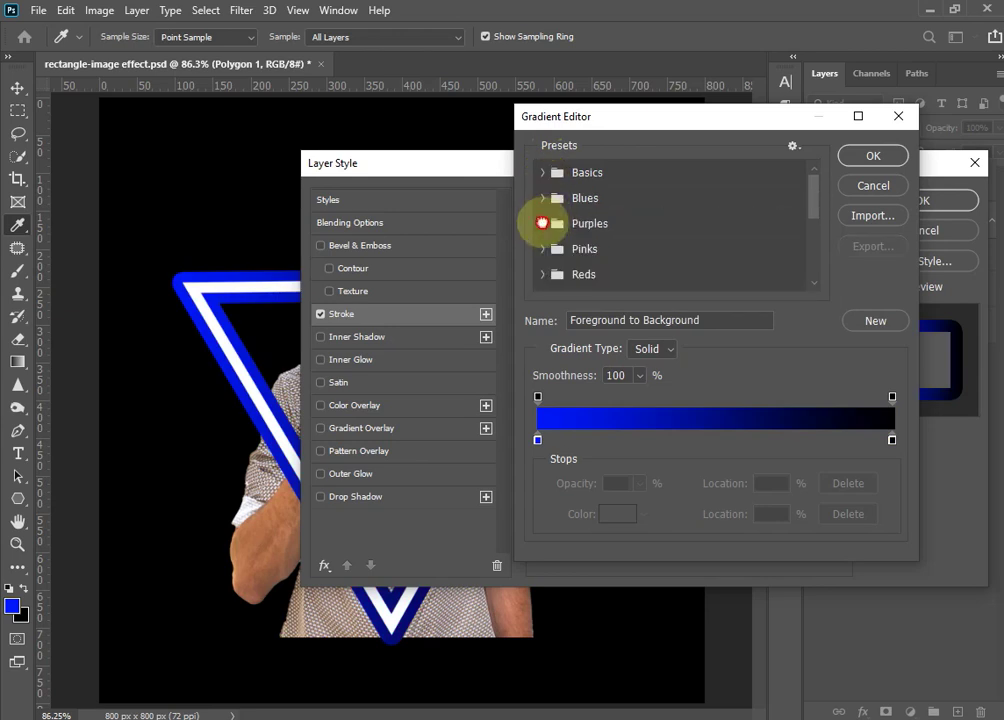
left_click(541, 222)
left_click(657, 273)
left_click(543, 223)
Recolour the gradient stops to red on the left and blue on the right
left_click(538, 439)
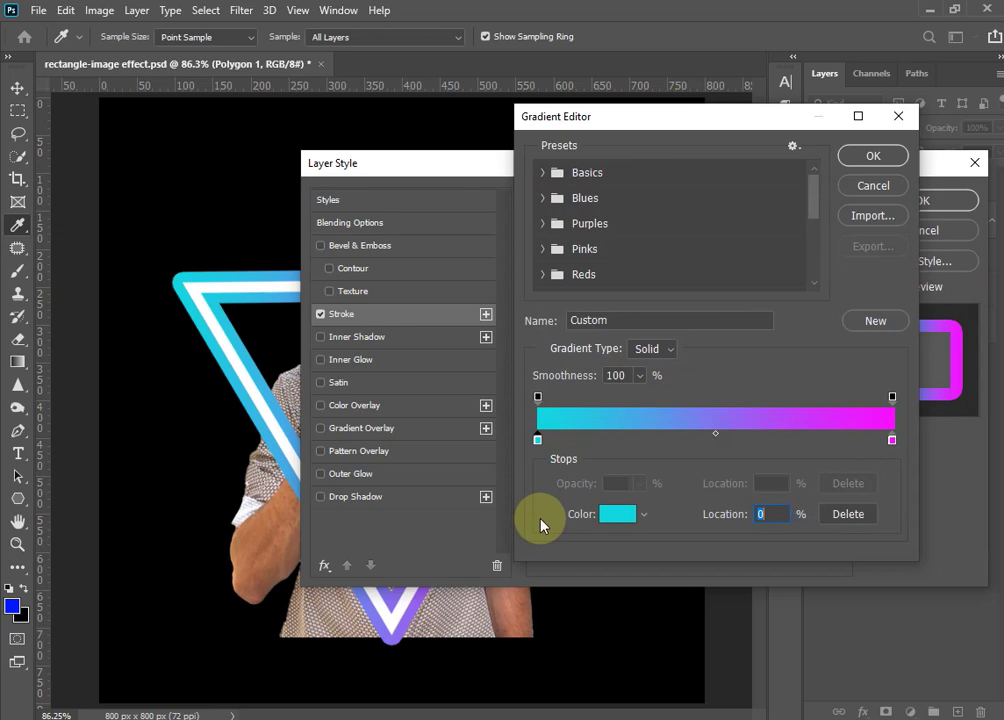
double_click(538, 439)
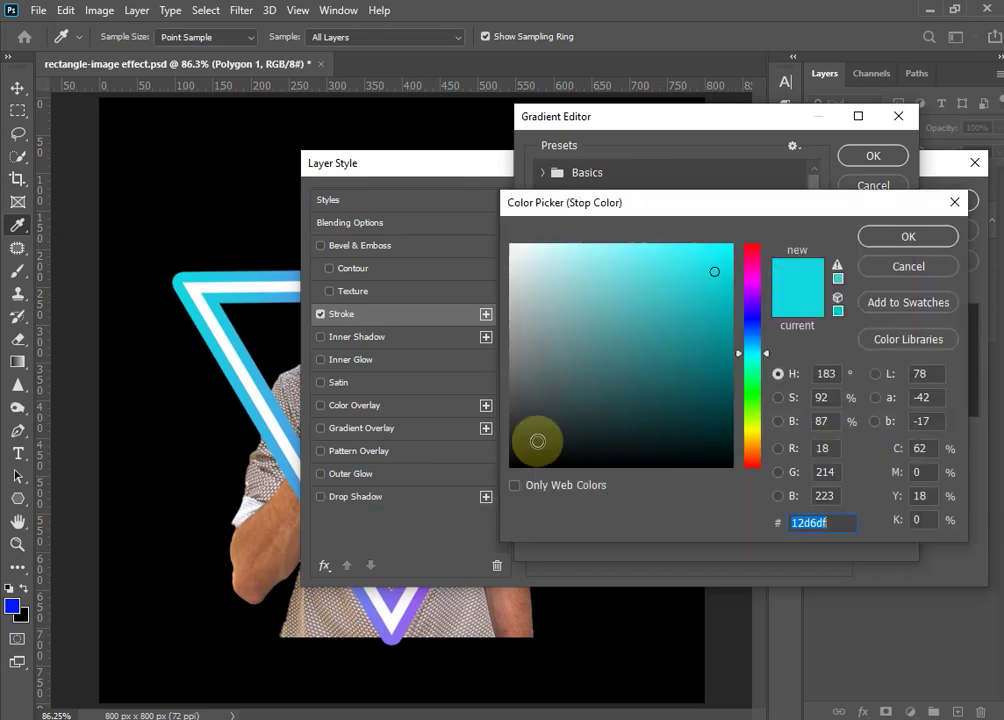
mouse_move(755, 262)
left_mouse_down()
mouse_move(757, 248)
mouse_move(728, 251)
left_mouse_up()
left_click(885, 236)
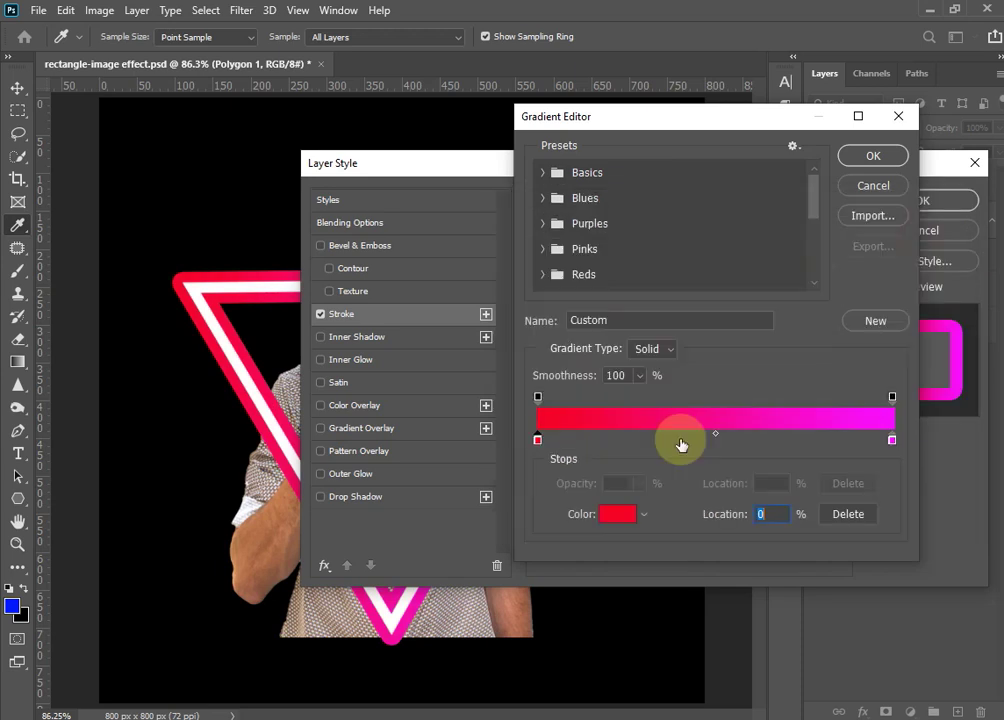
left_click(891, 440)
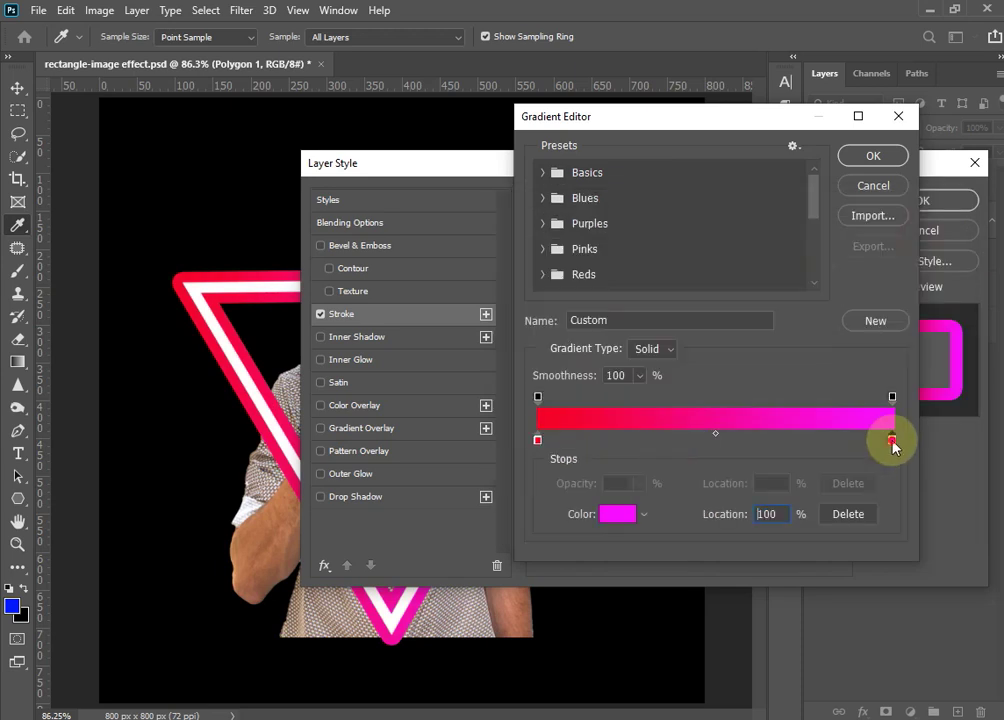
left_click(617, 514)
mouse_move(753, 374)
left_mouse_down()
mouse_move(755, 327)
mouse_move(732, 244)
left_mouse_up()
left_click(905, 238)
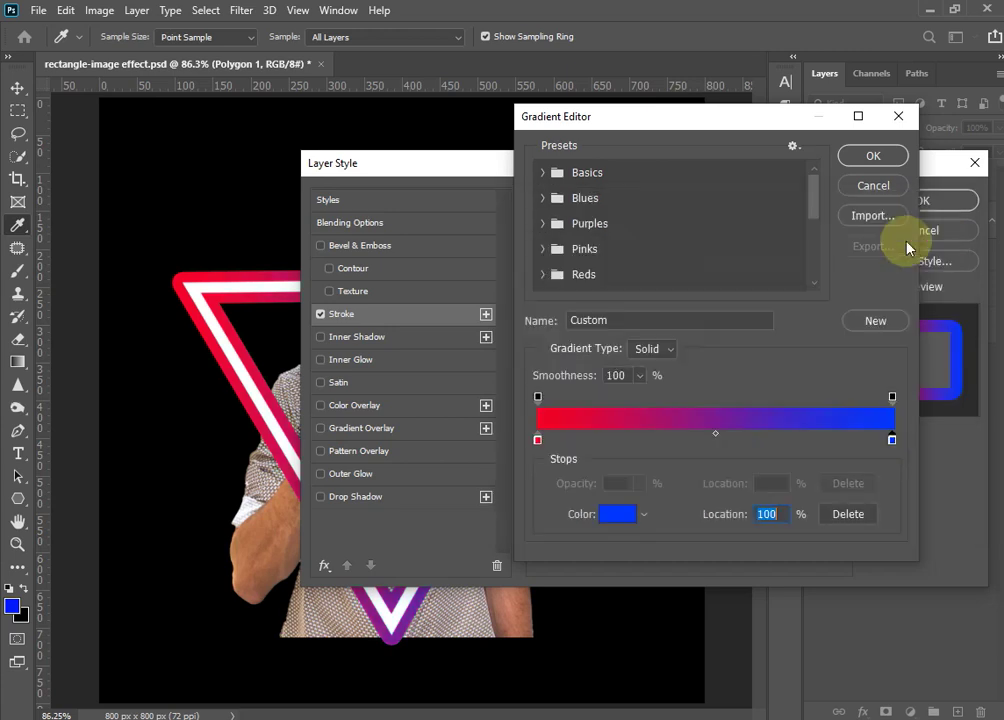
key("Return")
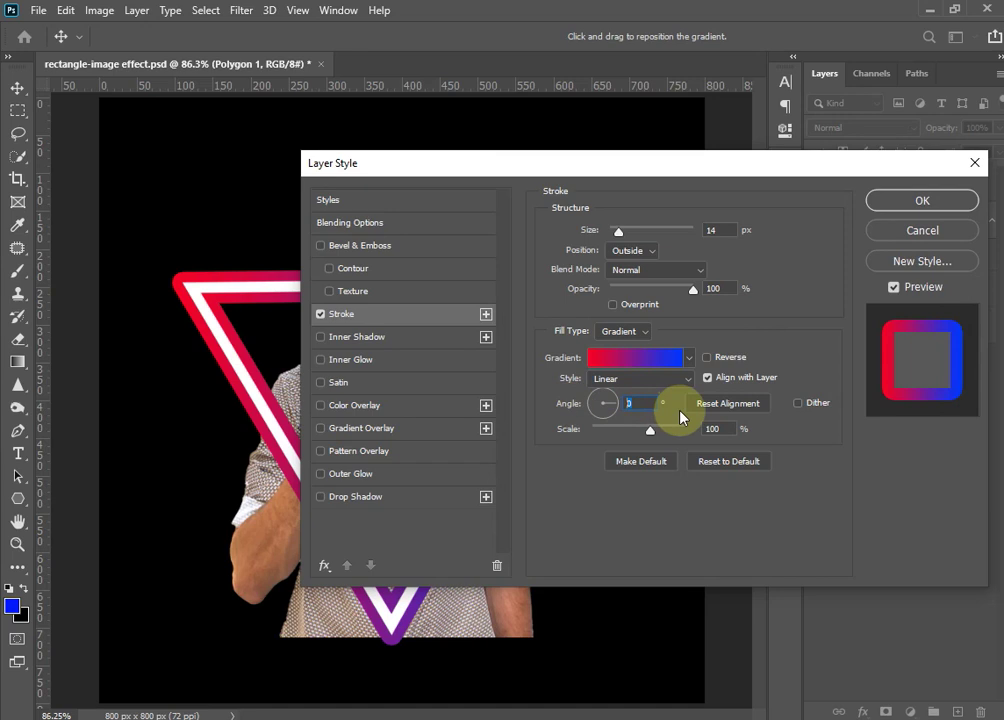
Set the gradient stroke angle to 0° and apply the Layer Style
type("90")
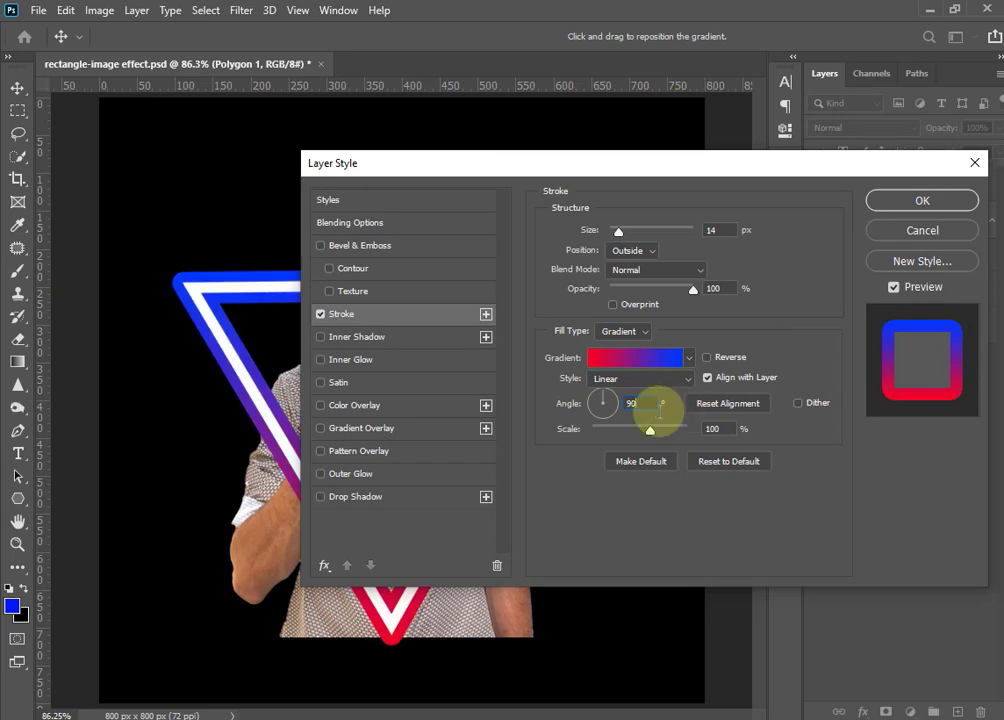
double_click(660, 413)
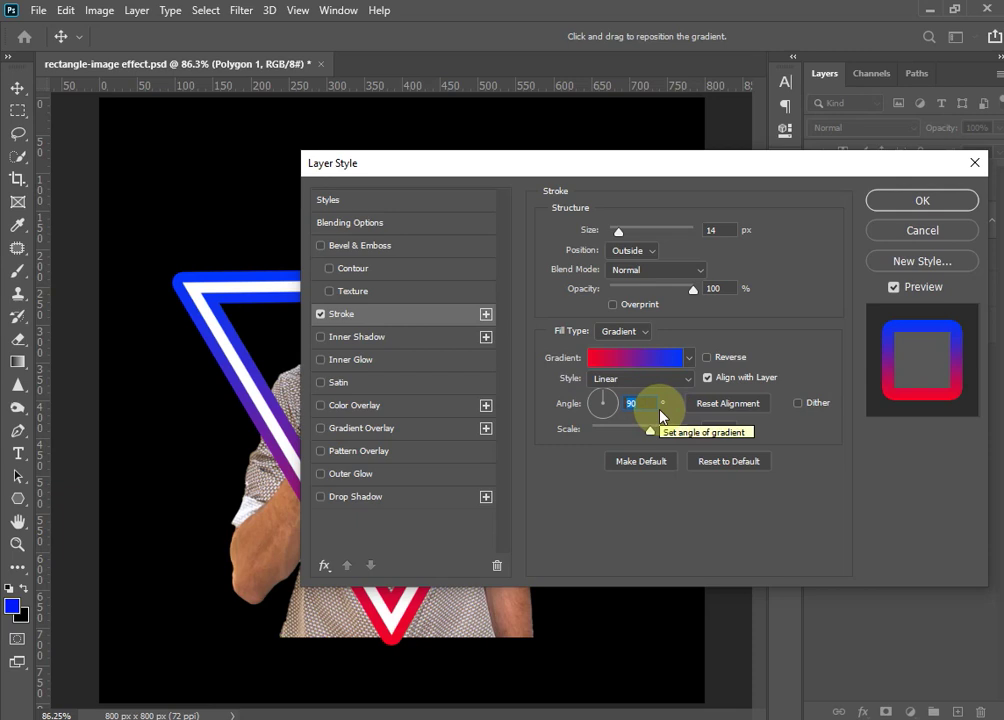
type("0")
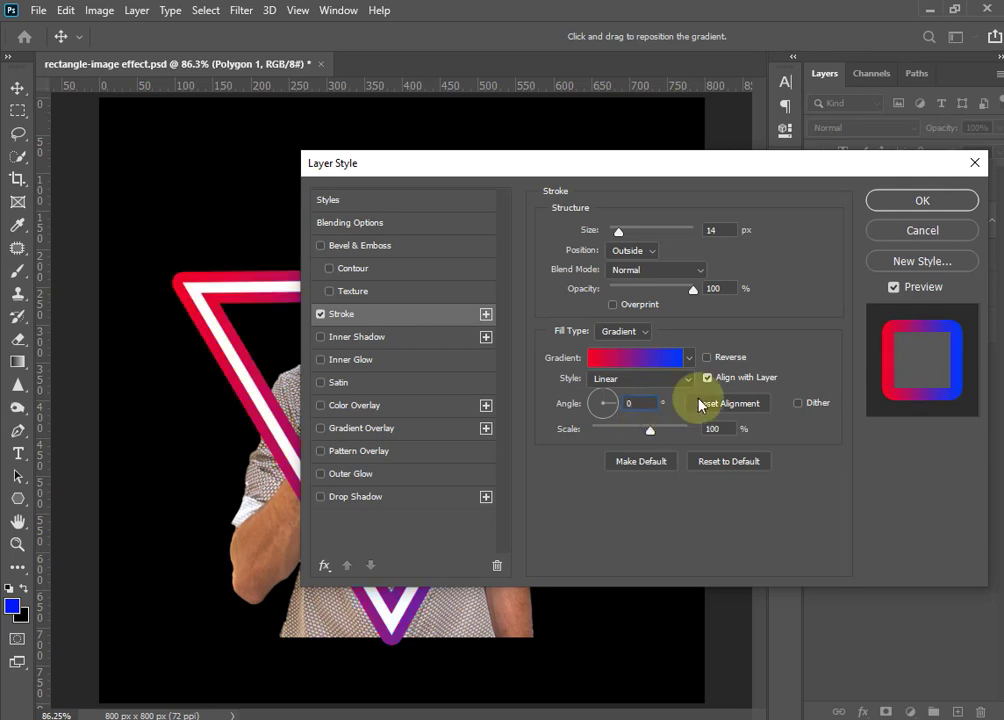
left_click(922, 202)
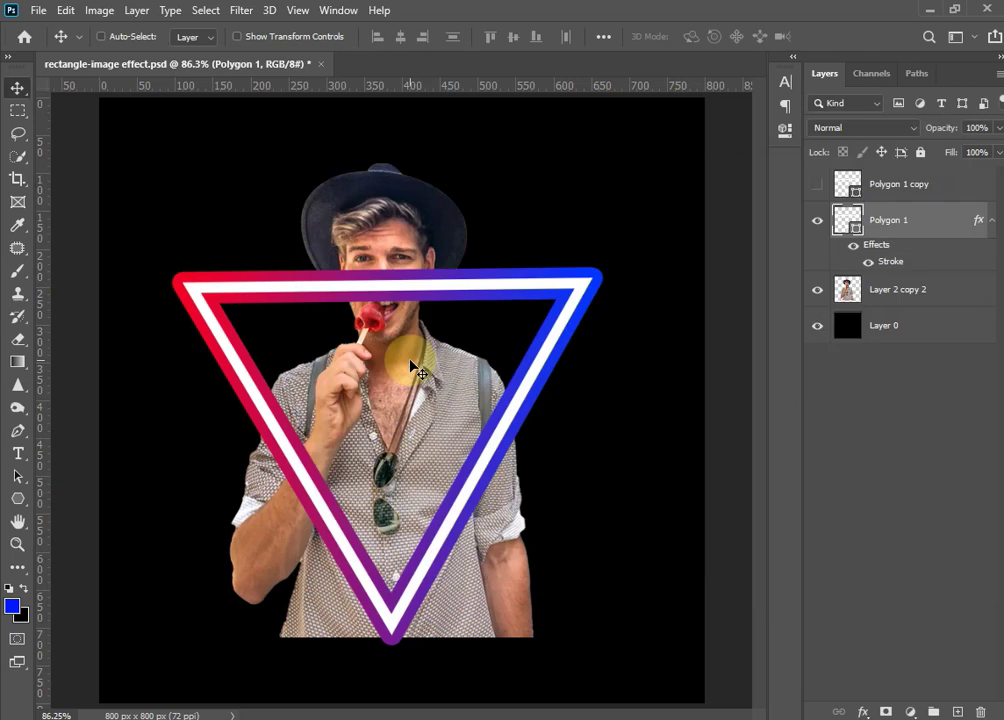
Convert Polygon 1 to a smart object and apply a 4.8 px Gaussian Blur
right_click(927, 223)
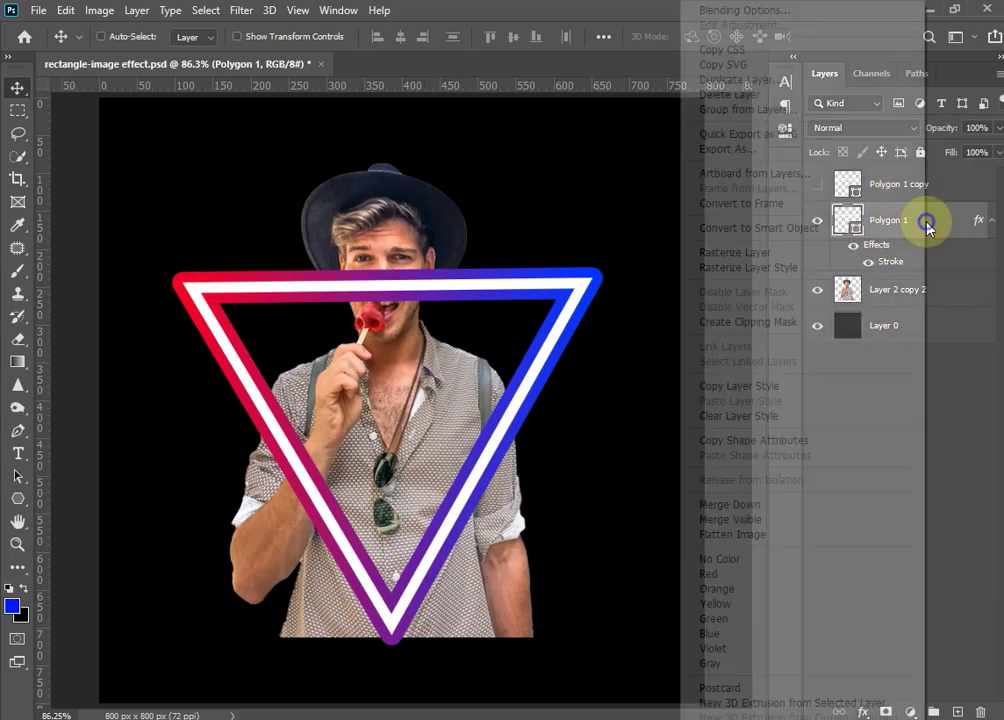
left_click(797, 231)
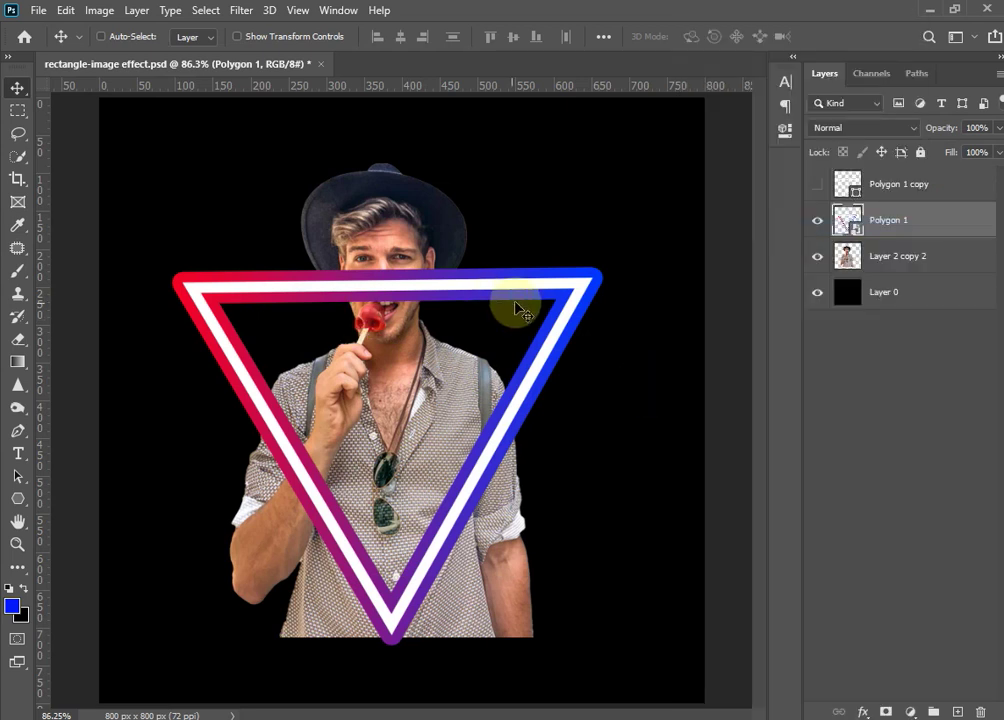
left_click(240, 12)
mouse_move(252, 208)
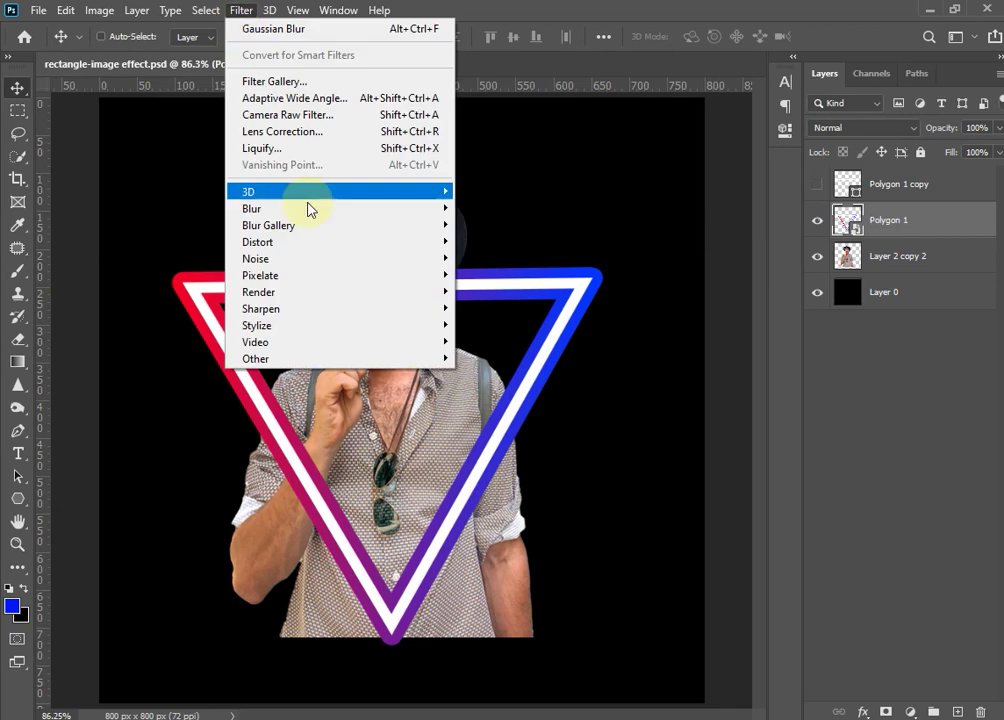
left_click(490, 275)
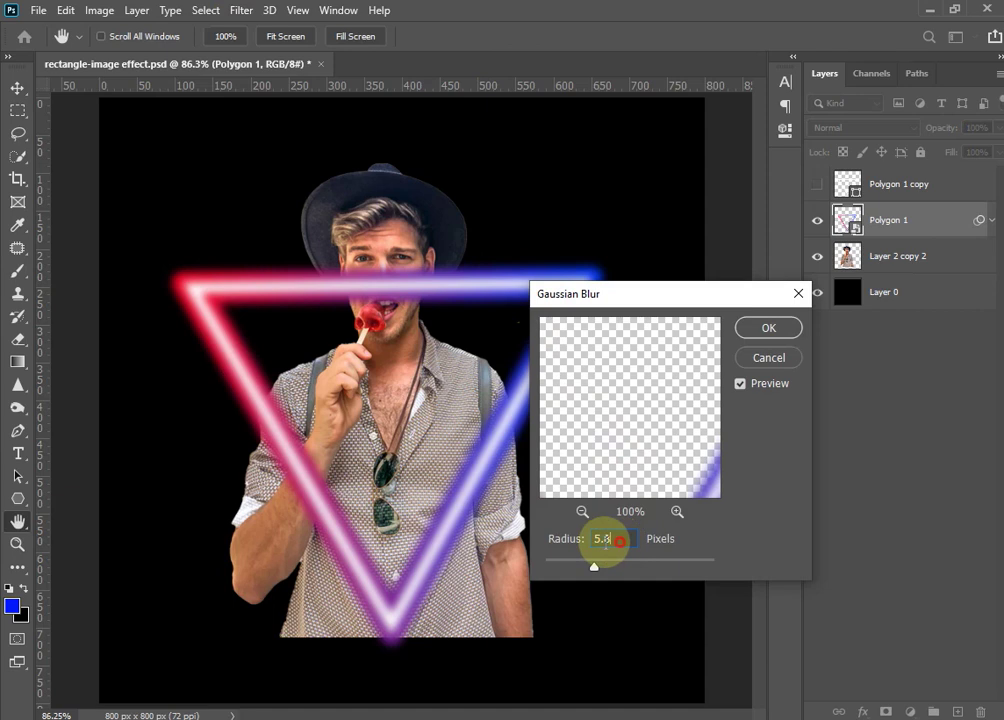
type("4")
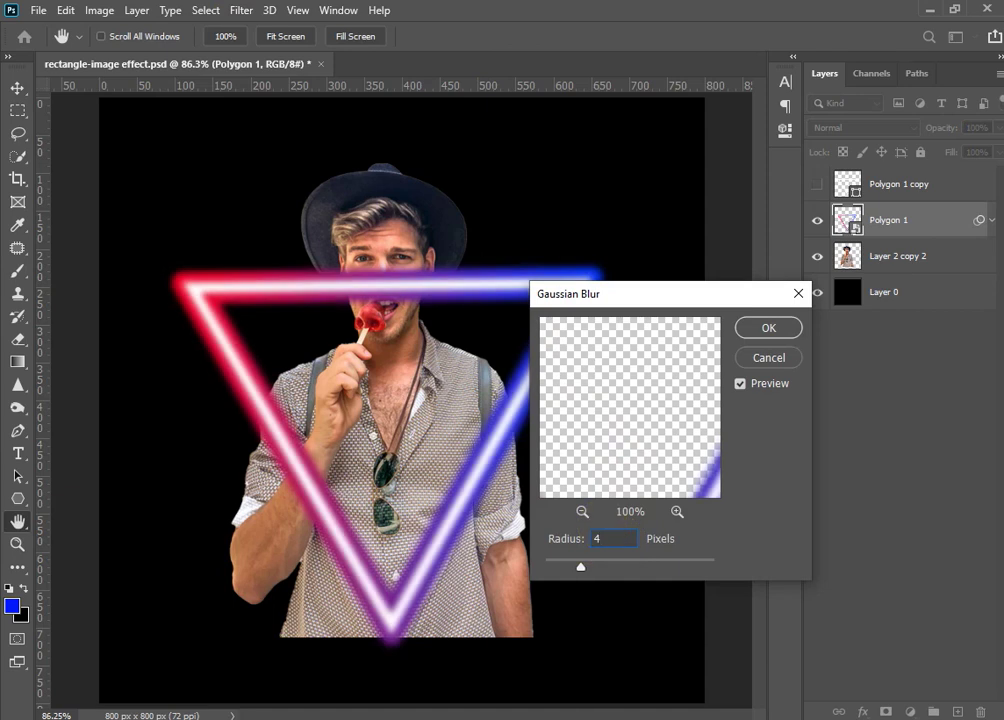
type(".8")
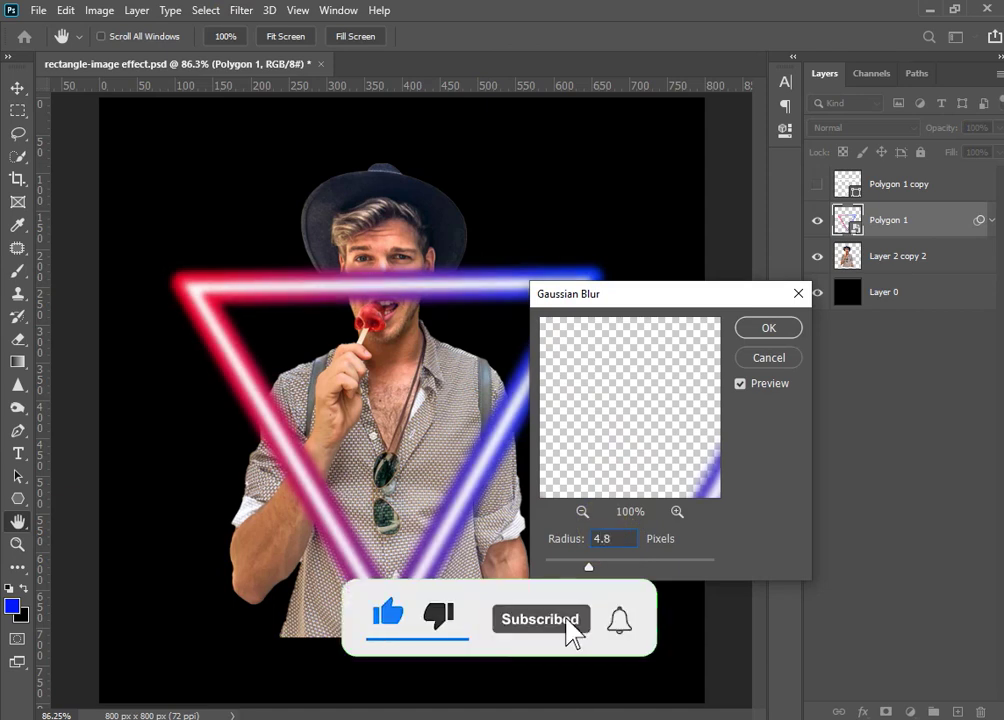
key("Return")
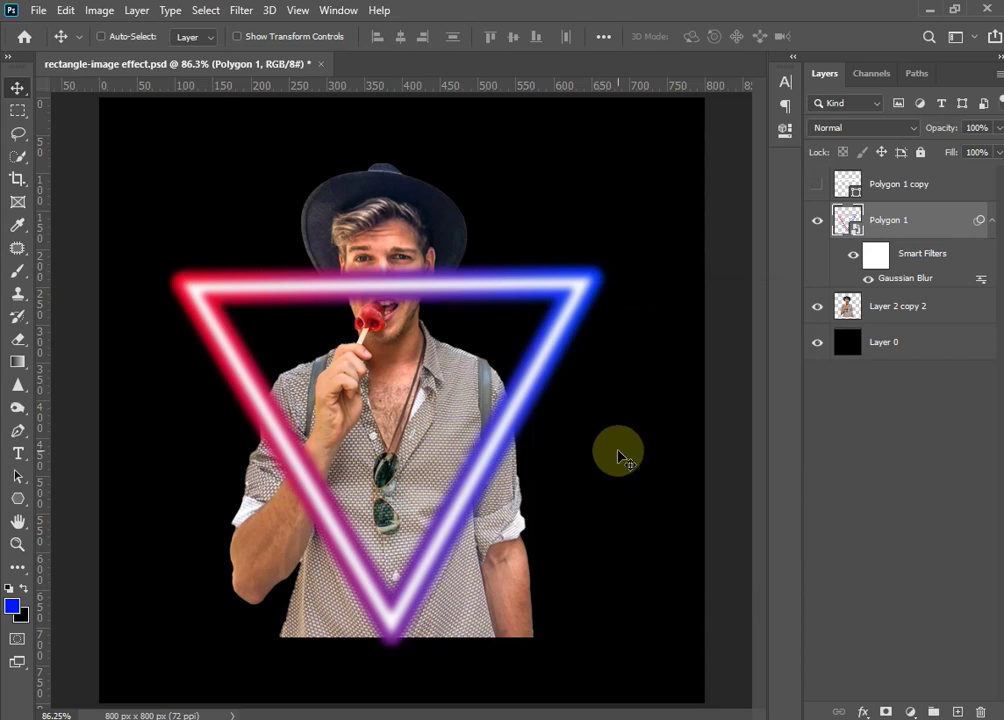
Show Polygon 1 copy, select it with Polygon 1, and merge them with Ctrl+E
left_click(818, 185)
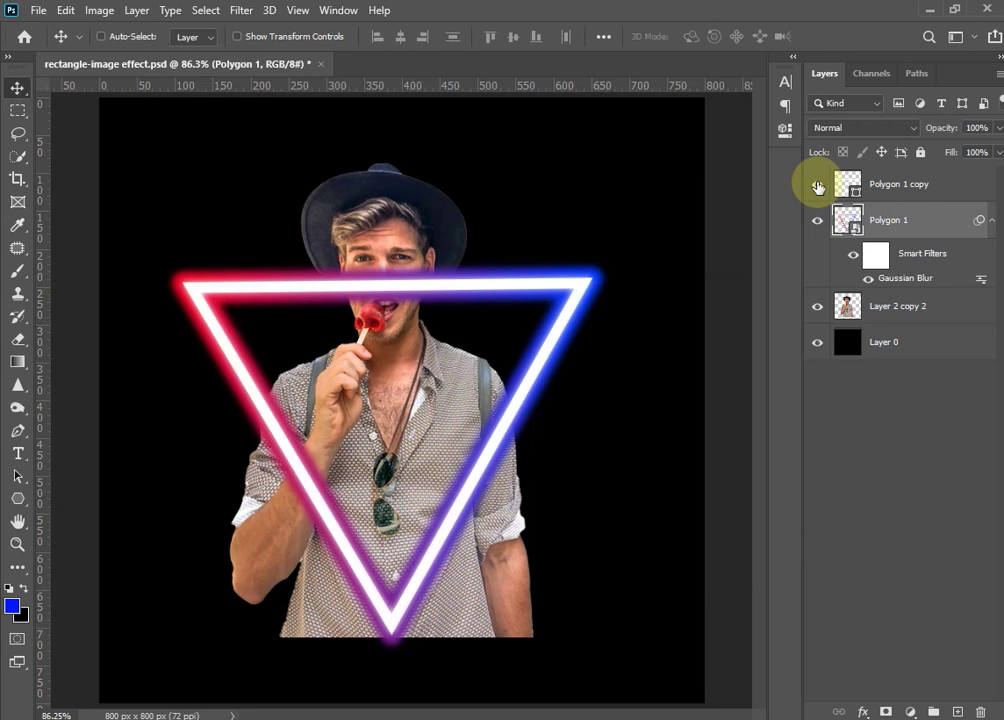
left_click(893, 187, "shift")
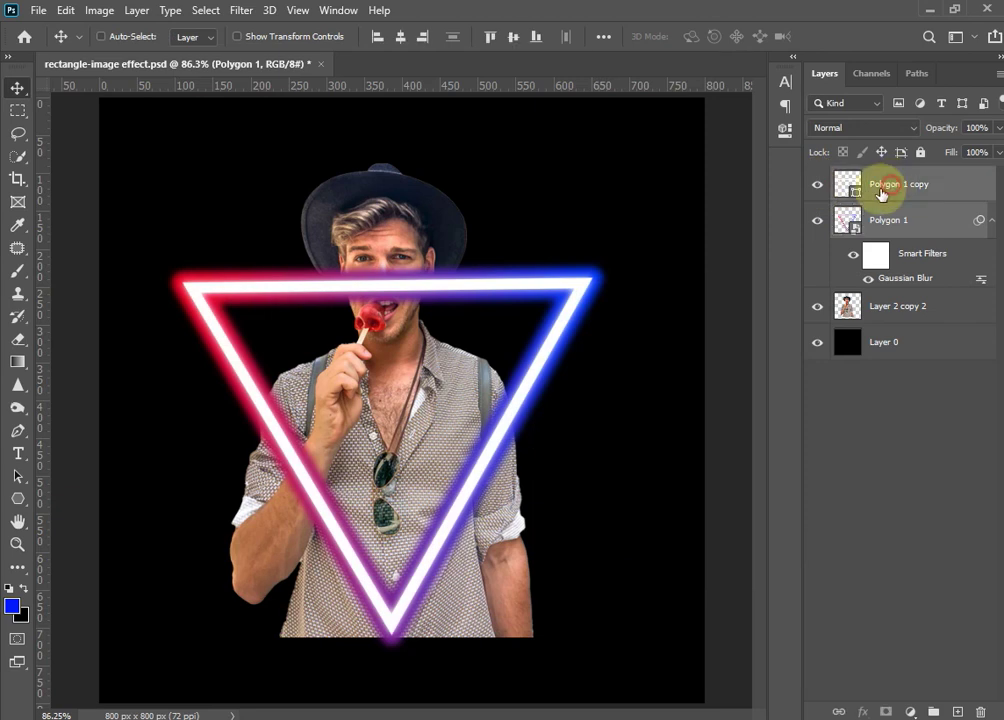
key("ctrl+e")
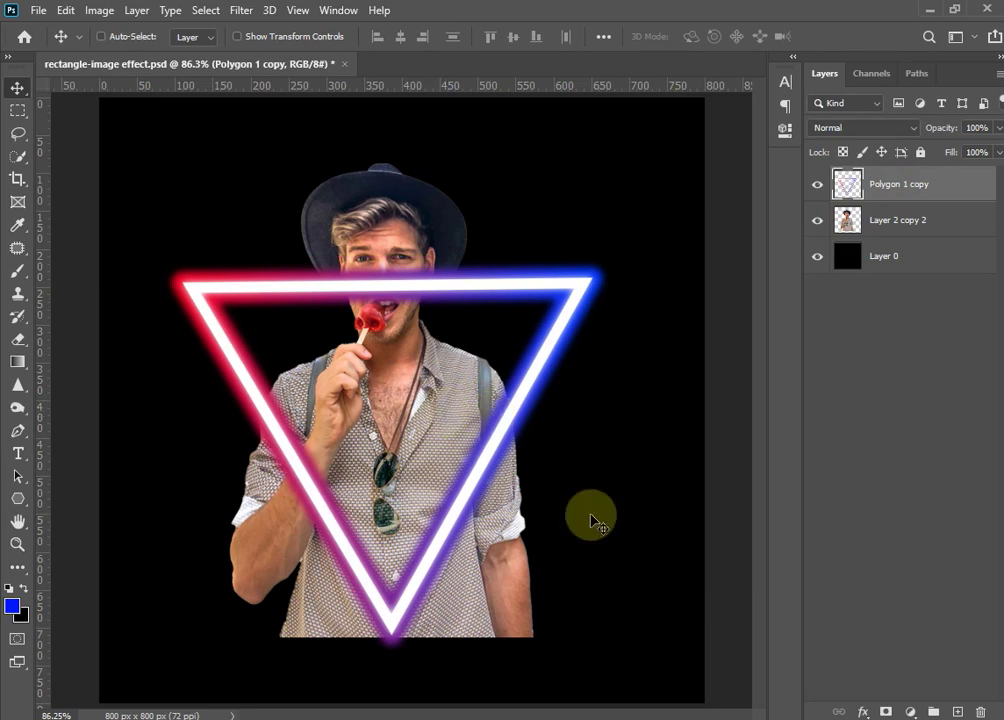
Add white layer masks to Polygon 1 copy and Layer 2 copy 2, targeting the cut-out's mask
left_click(886, 712)
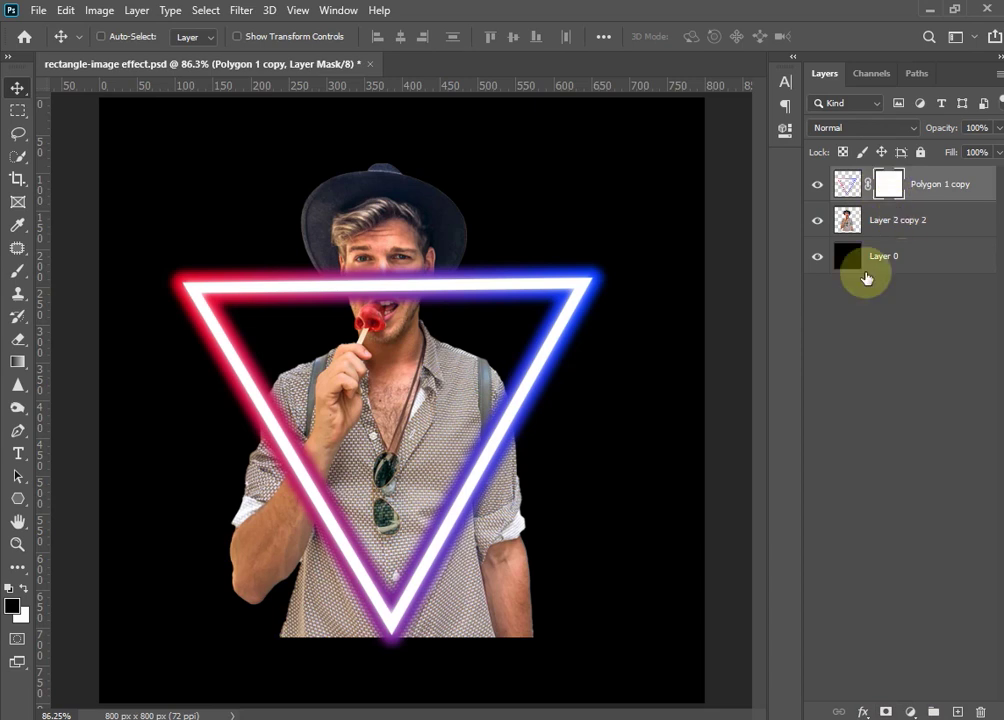
left_click(849, 222)
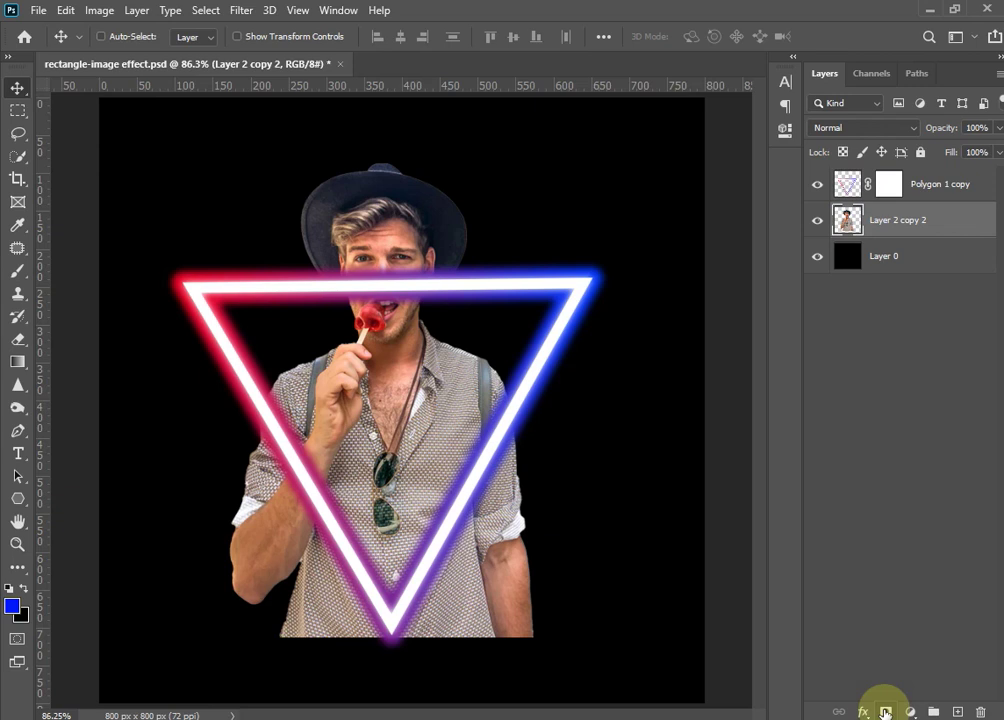
left_click(885, 712)
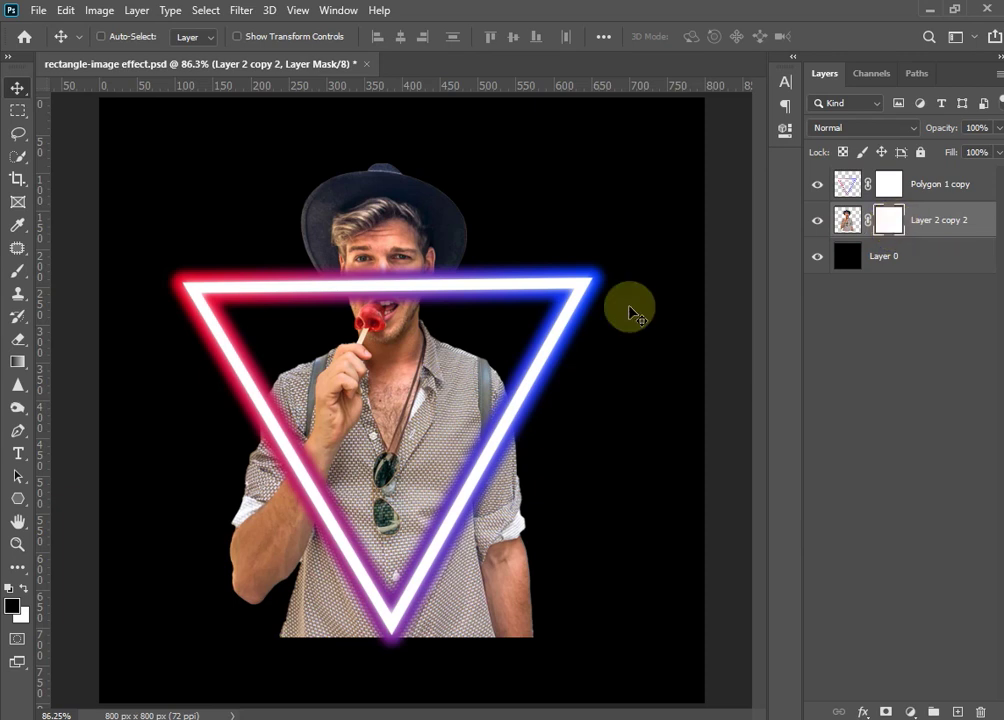
left_click(848, 220)
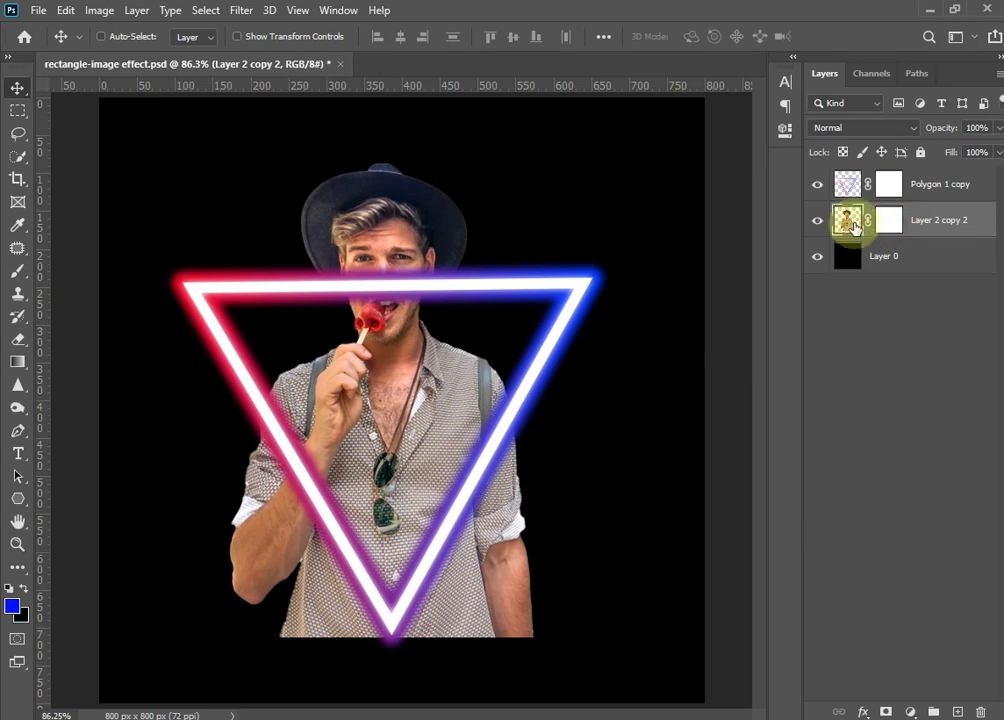
left_click(892, 222)
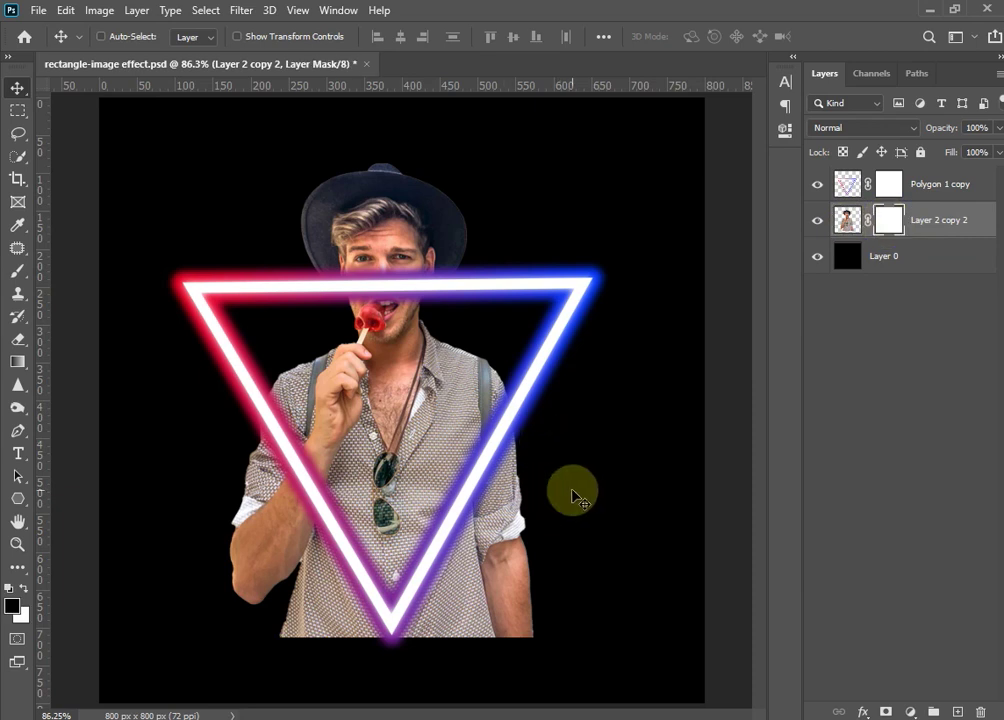
key("b")
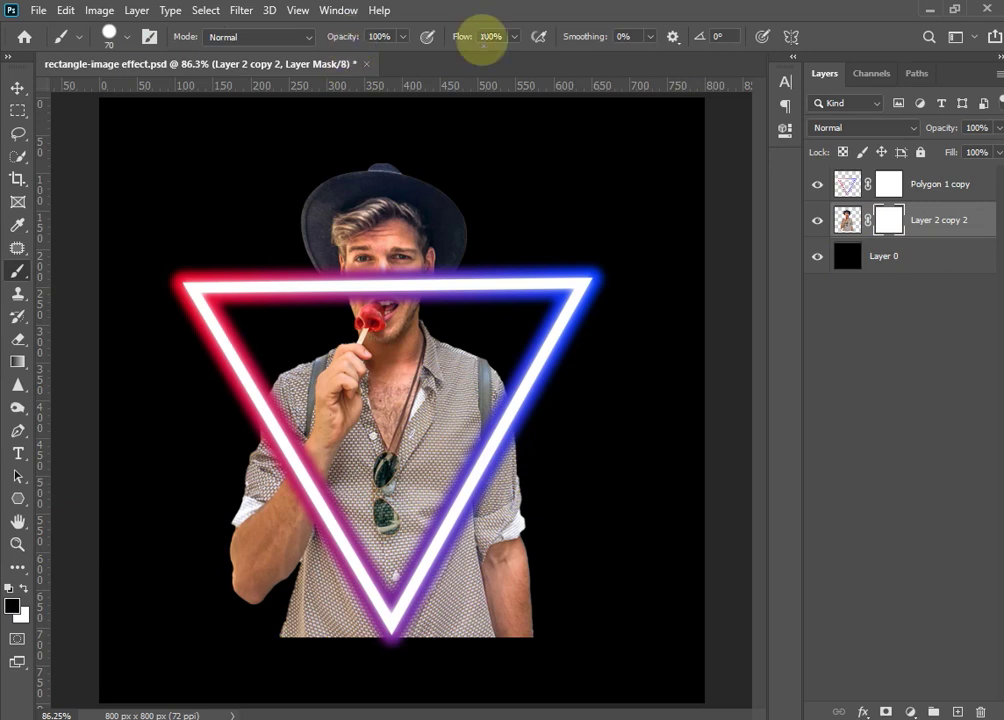
Paint black on Layer 2 copy 2's mask over the lower left forearm and shirt bottom
left_click(110, 36)
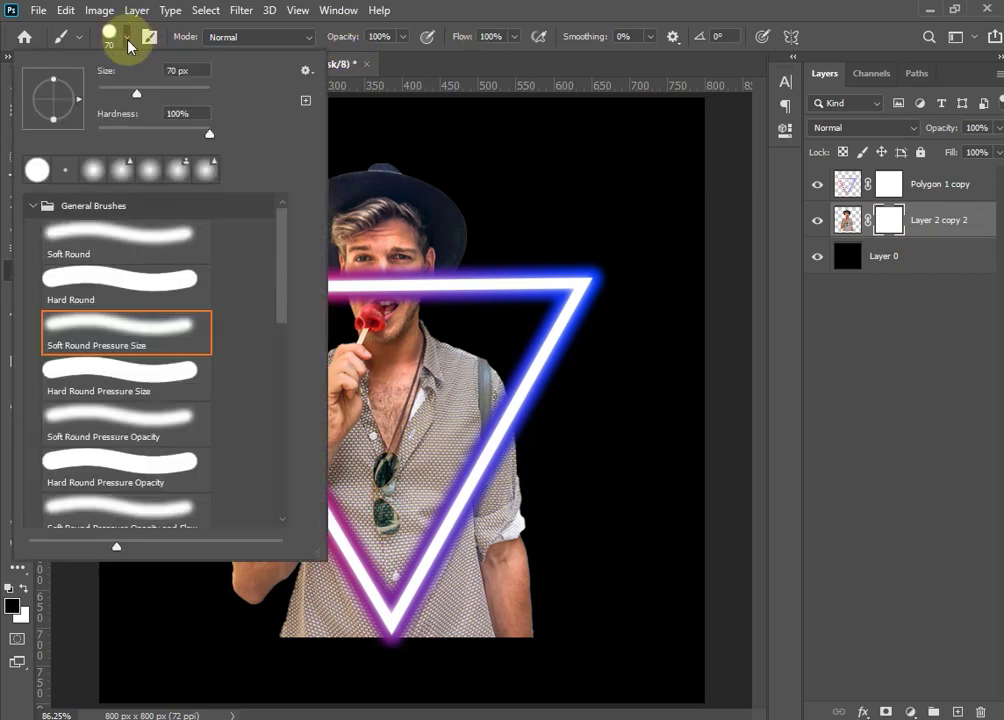
key("Return")
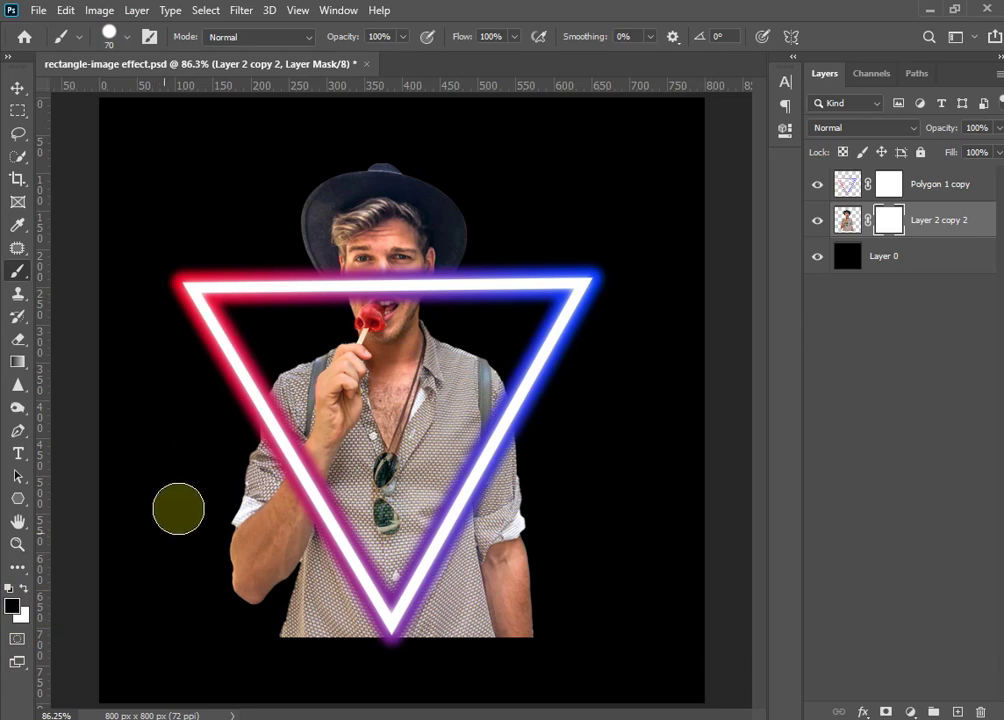
left_click(216, 438)
mouse_move(219, 443)
left_mouse_down()
mouse_move(271, 590)
mouse_move(251, 583)
mouse_move(285, 554)
left_mouse_up()
left_click_drag(322, 600, 278, 610)
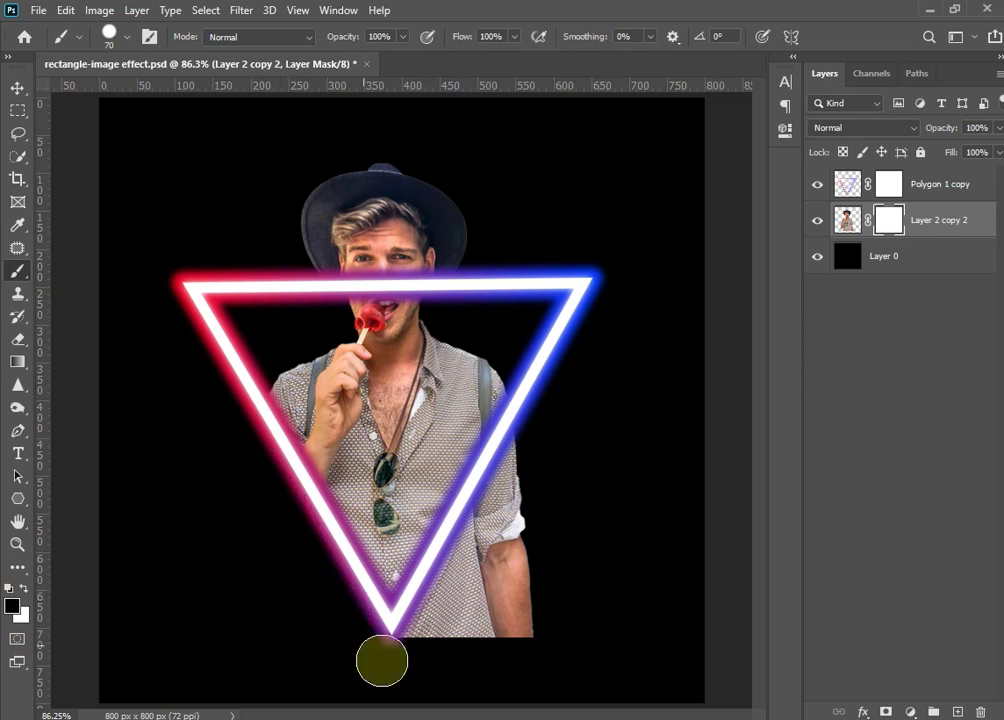
mouse_move(381, 659)
left_mouse_down()
mouse_move(497, 652)
mouse_move(506, 605)
mouse_move(484, 594)
mouse_move(519, 516)
mouse_move(507, 513)
mouse_move(522, 448)
mouse_move(482, 522)
mouse_move(527, 442)
mouse_move(457, 578)
mouse_move(448, 587)
mouse_move(473, 544)
mouse_move(436, 584)
mouse_move(406, 654)
left_mouse_up()
key("bracketleft")
key("bracketleft")
key("bracketleft")
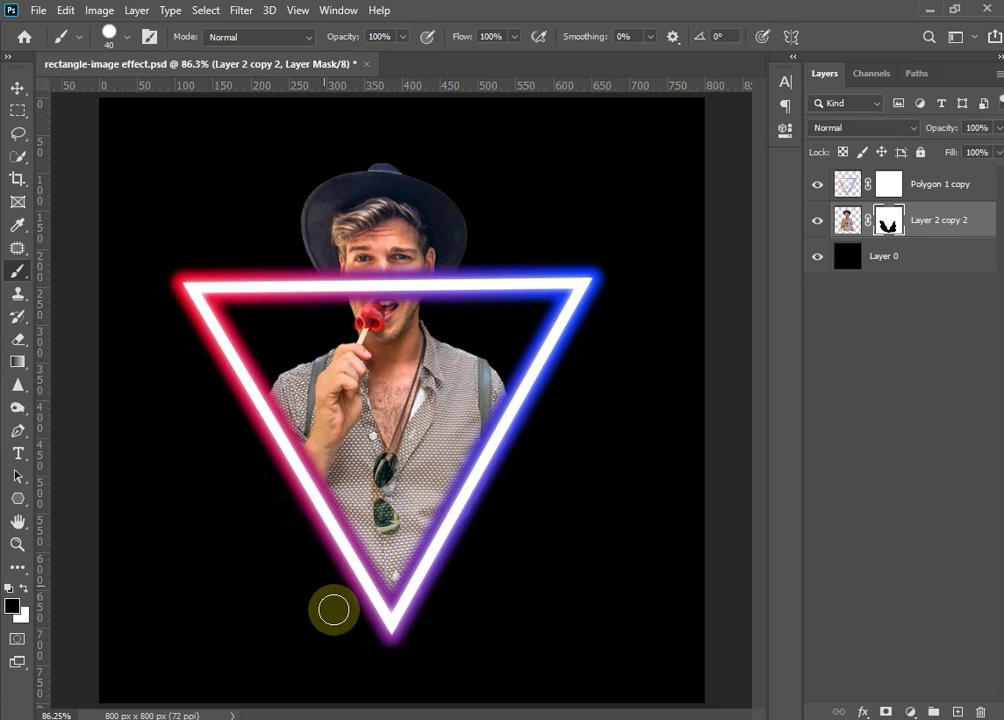
key("v")
key("alt+bracketright")
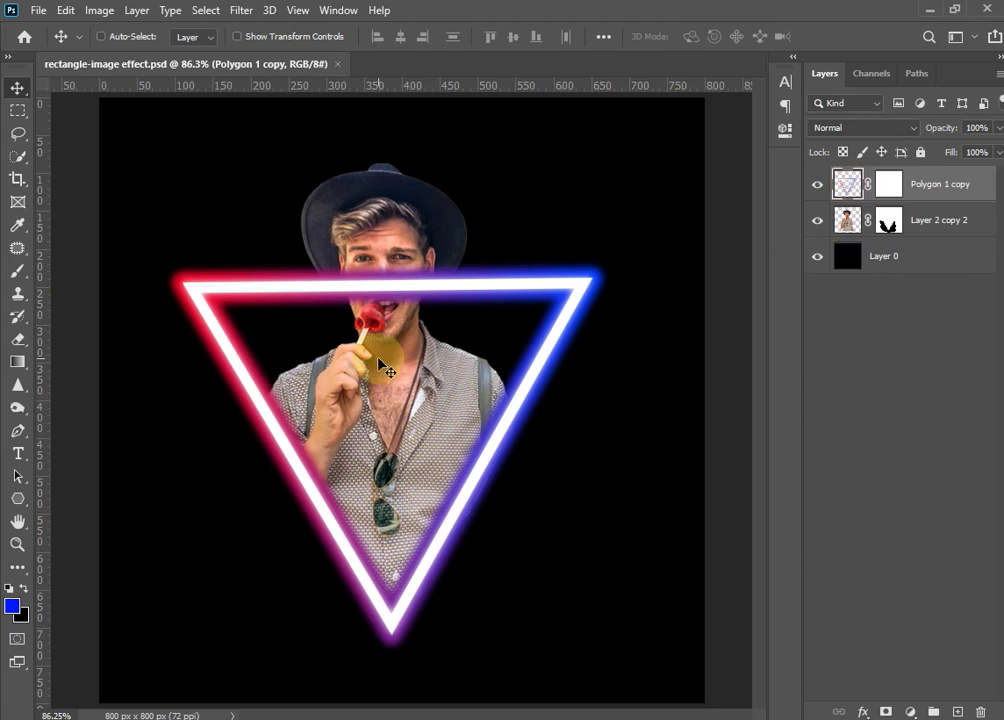
Zoom in closely on the man's face and ready the brush on Polygon 1 copy's mask
key("z")
left_click_drag(358, 274, 418, 354)
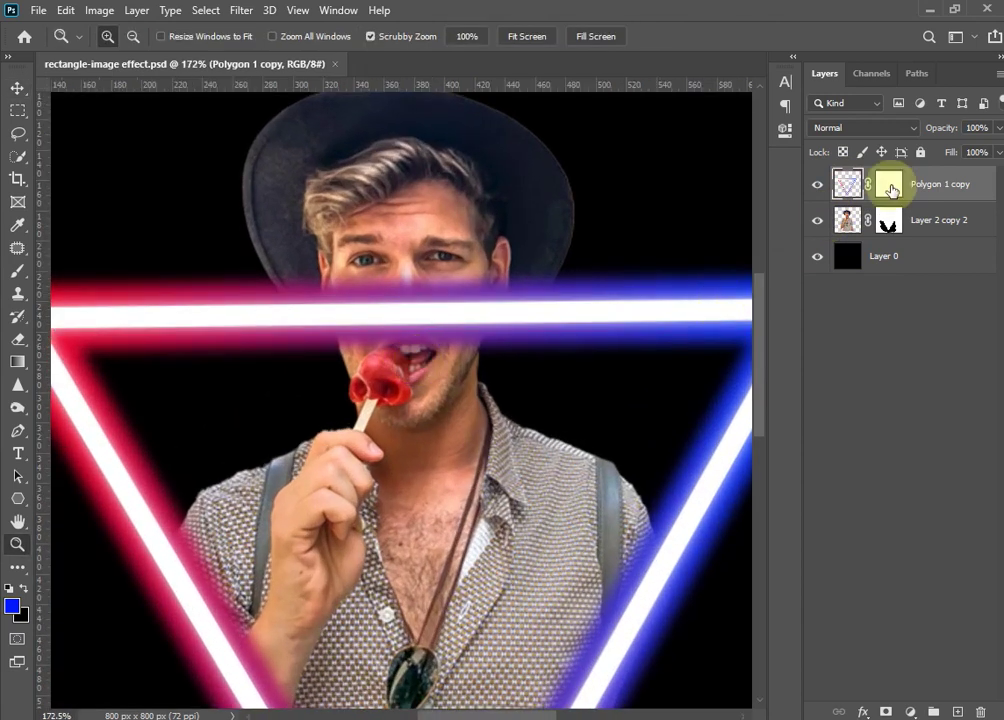
left_click(892, 190)
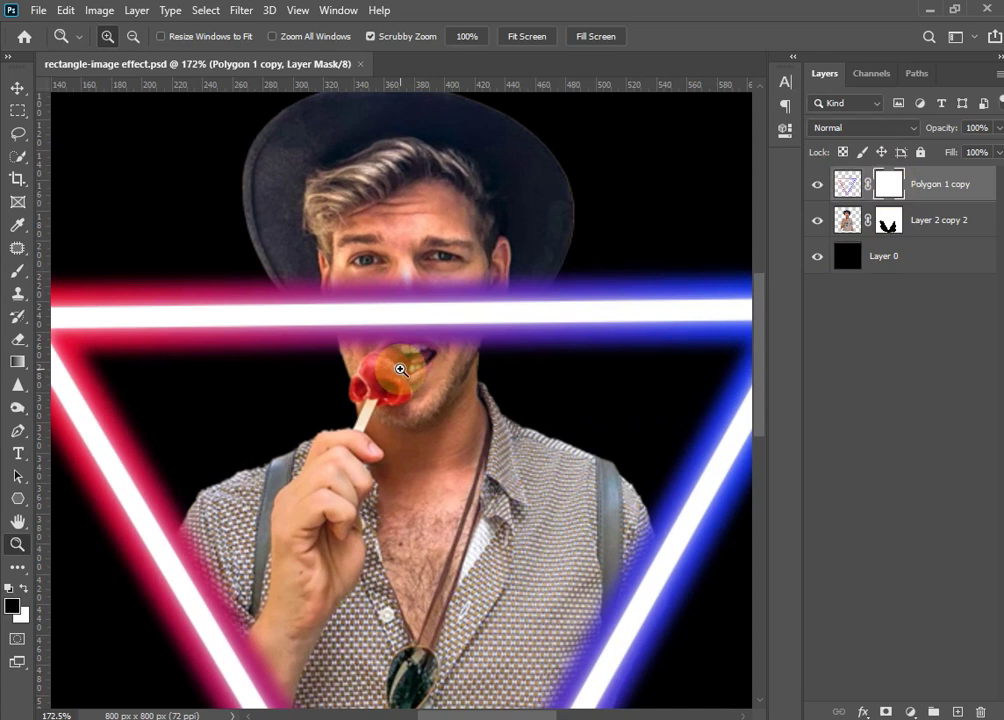
key("b")
scroll(380, 400, "up", 3)
scroll(356, 430, "up", 2)
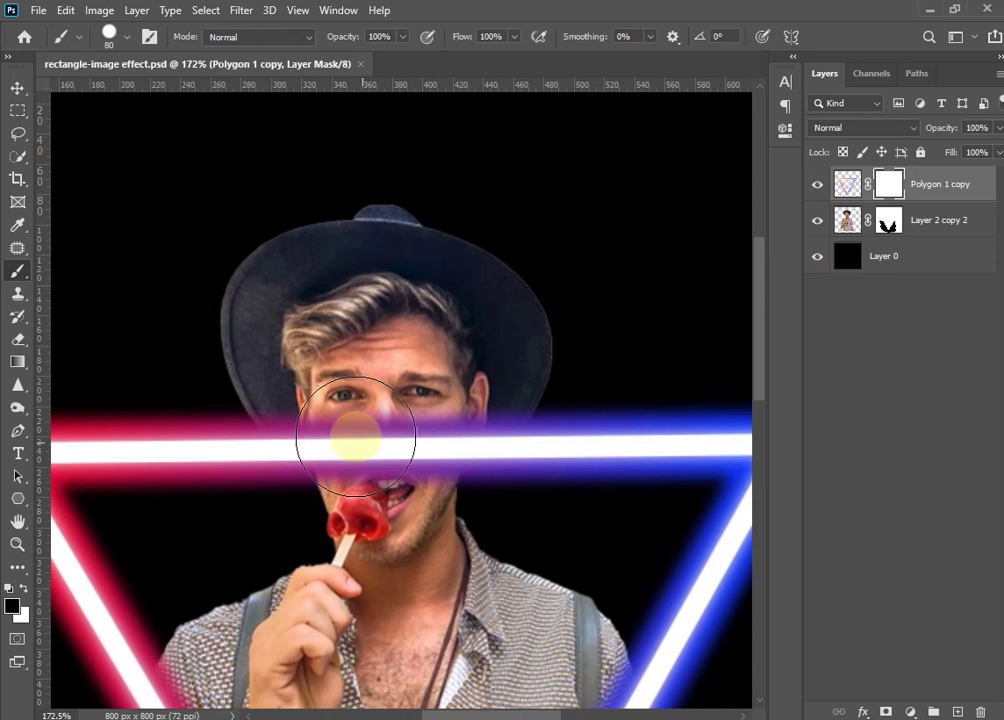
key("z")
scroll(320, 400, "down", 2)
left_click_drag(331, 421, 347, 444)
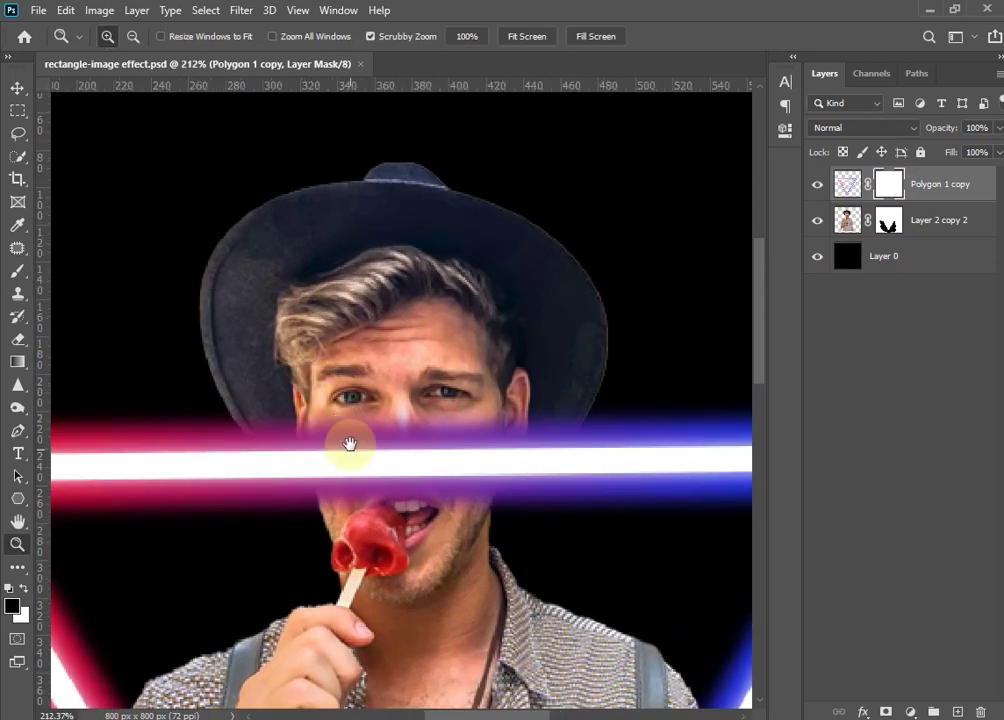
key("b")
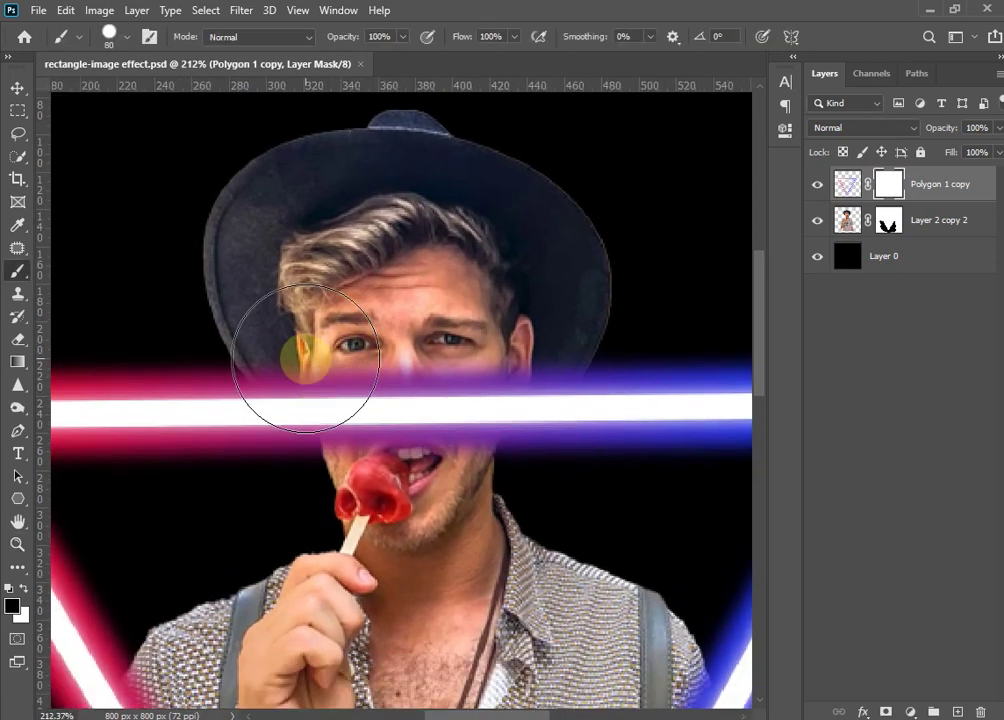
Paint the light streak off the face and set Polygon 1 copy to 50% opacity
mouse_move(317, 350)
left_mouse_down()
mouse_move(375, 365)
mouse_move(399, 405)
left_mouse_up()
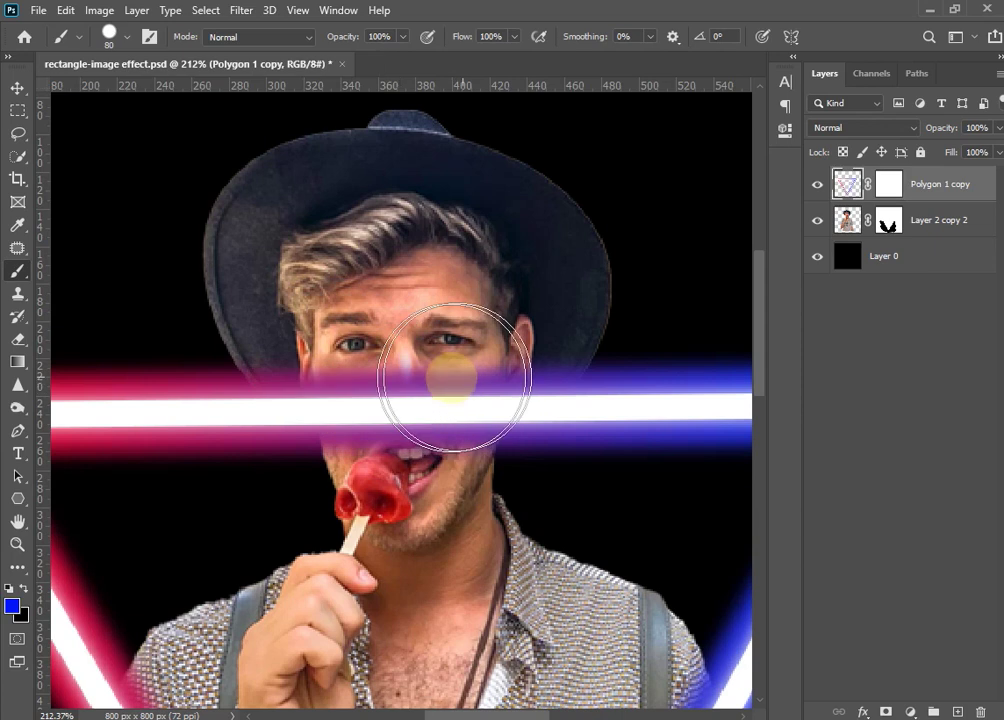
key("v")
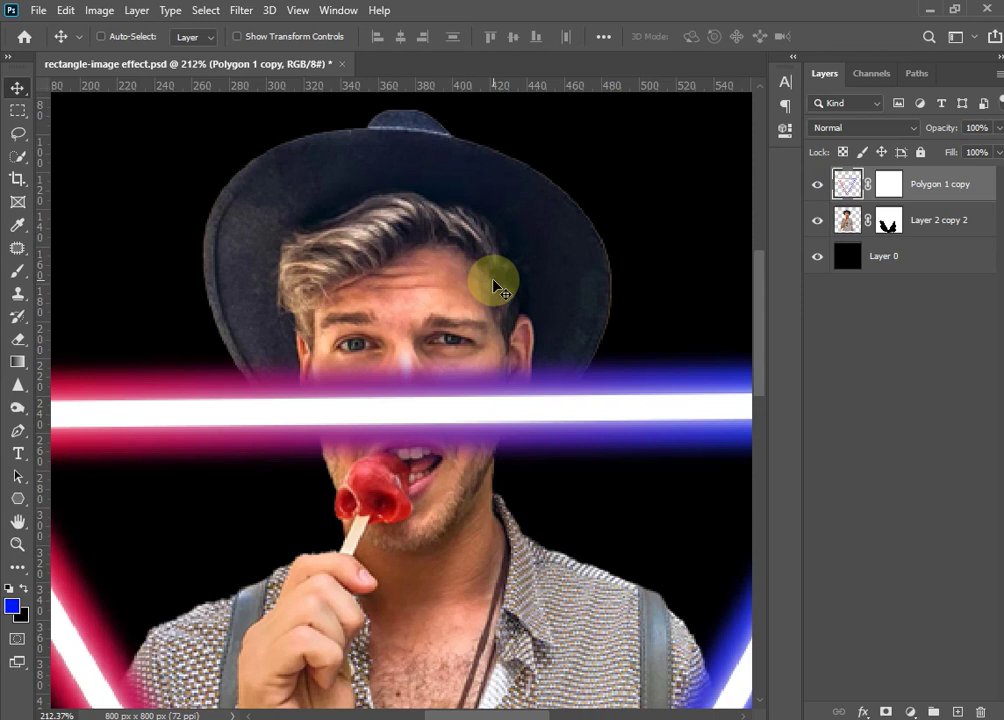
key("5")
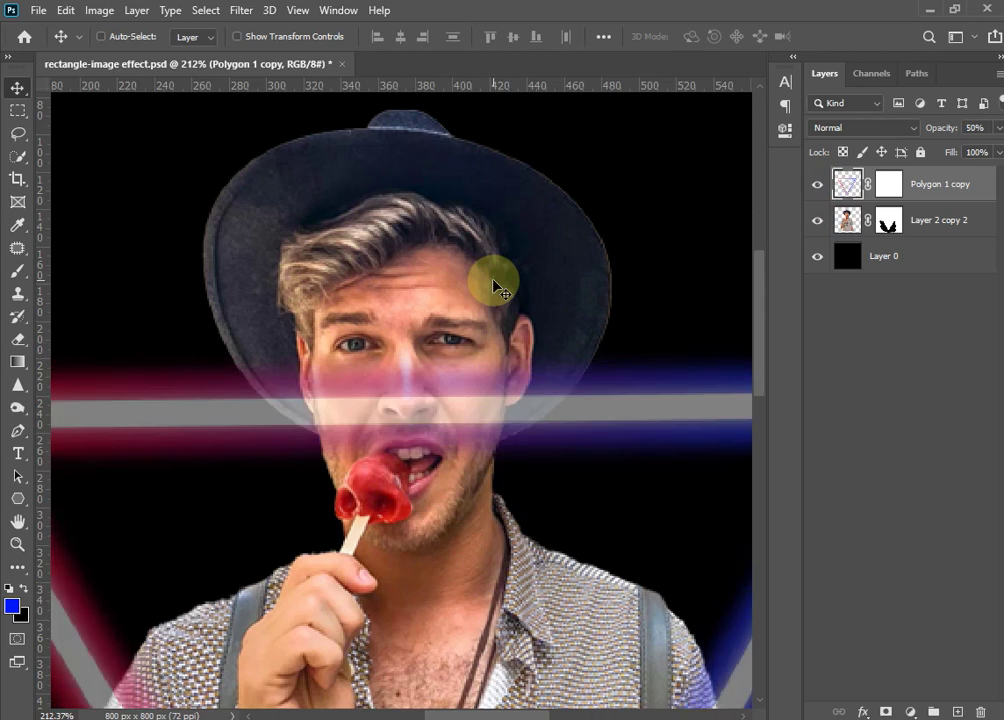
On the Polygon 1 copy mask, paint black over the bar across the left eye, nose and cheek
left_click(886, 183)
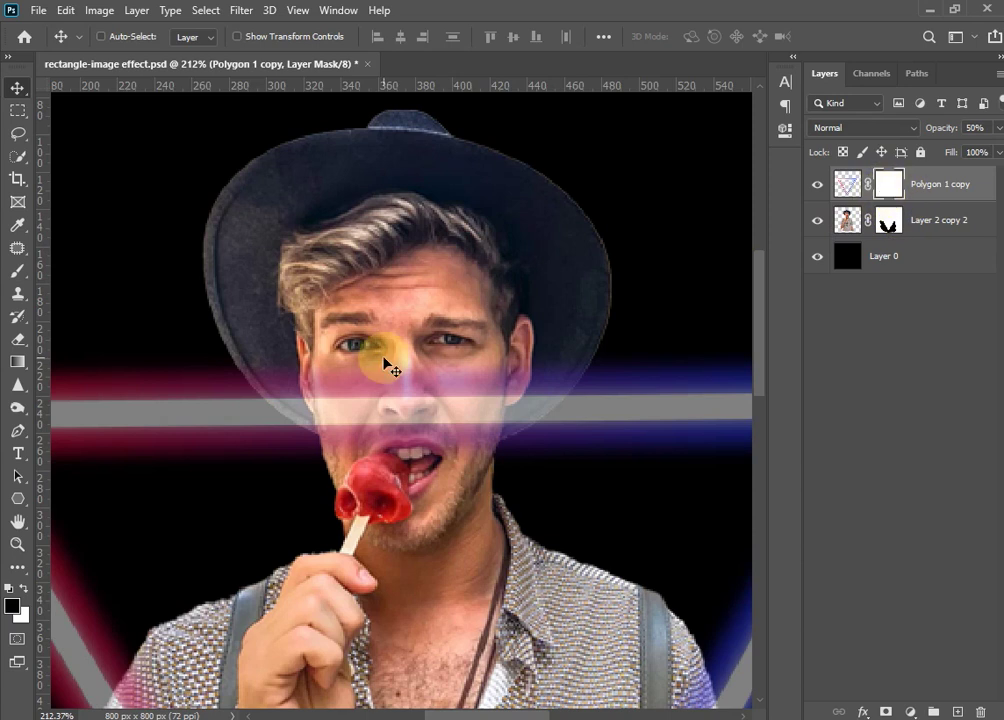
key("b")
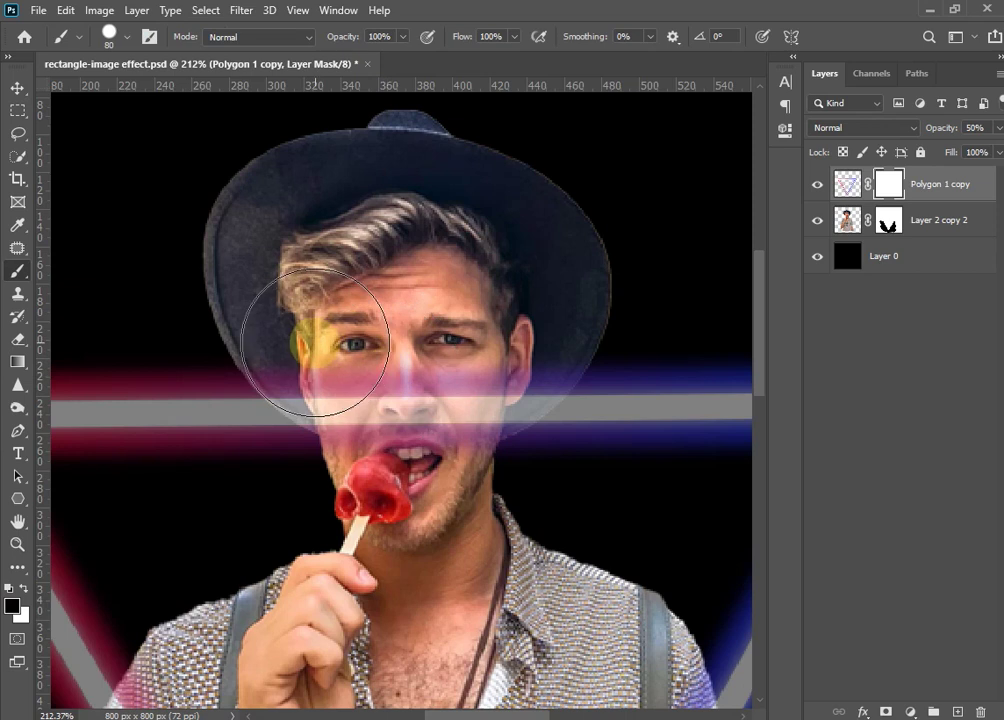
left_click_drag(314, 342, 345, 366)
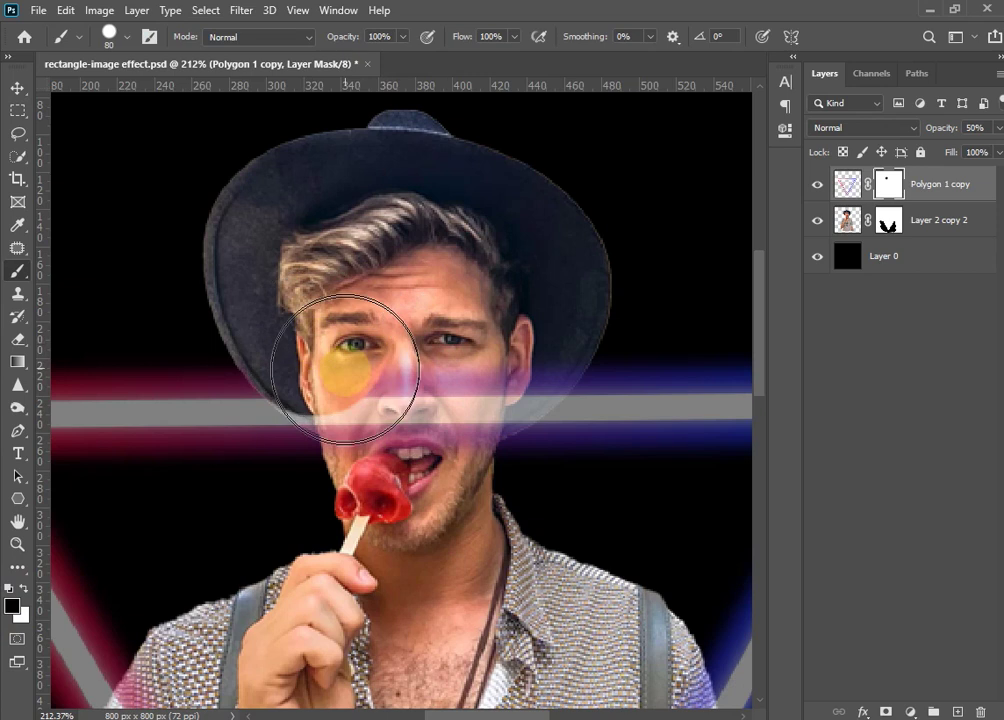
left_click(349, 367)
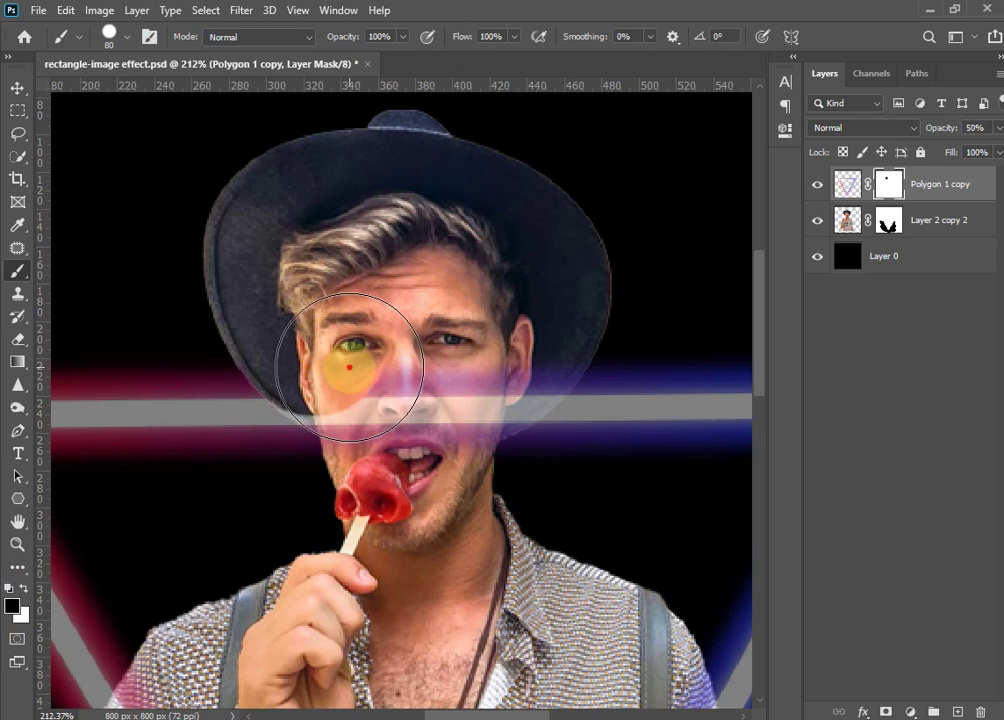
left_click_drag(349, 367, 417, 418)
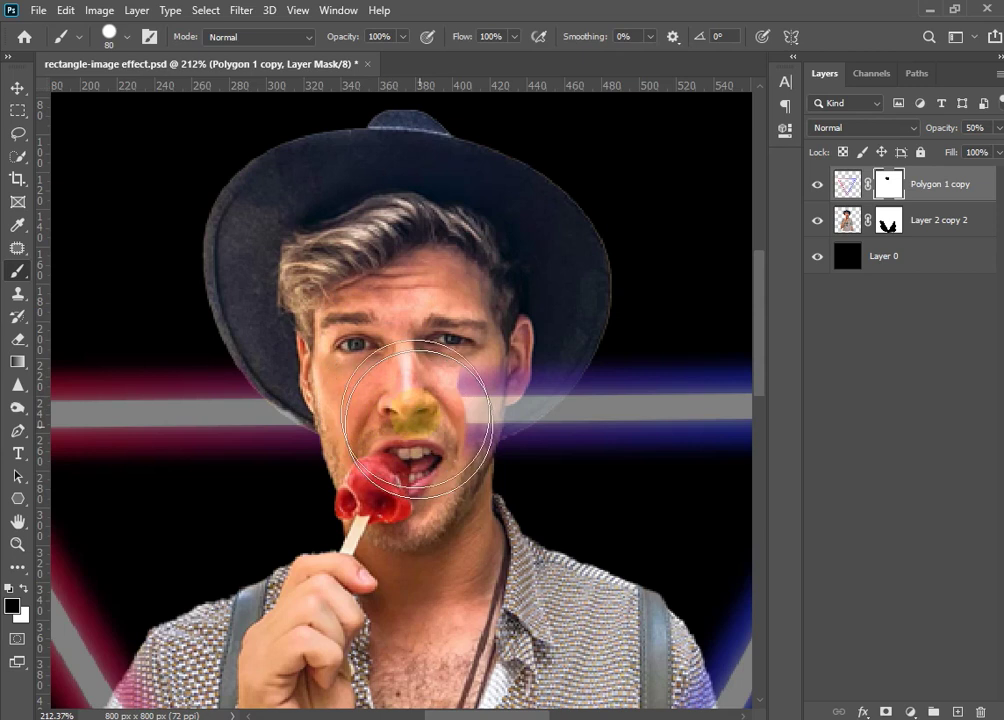
key("bracketleft")
mouse_move(417, 418)
left_mouse_down()
mouse_move(460, 372)
mouse_move(459, 340)
mouse_move(491, 376)
mouse_move(495, 398)
left_mouse_up()
Zoom in to hide the bar and grey band from cheek to ear and jaw, then view at 100%
key("z")
key("b")
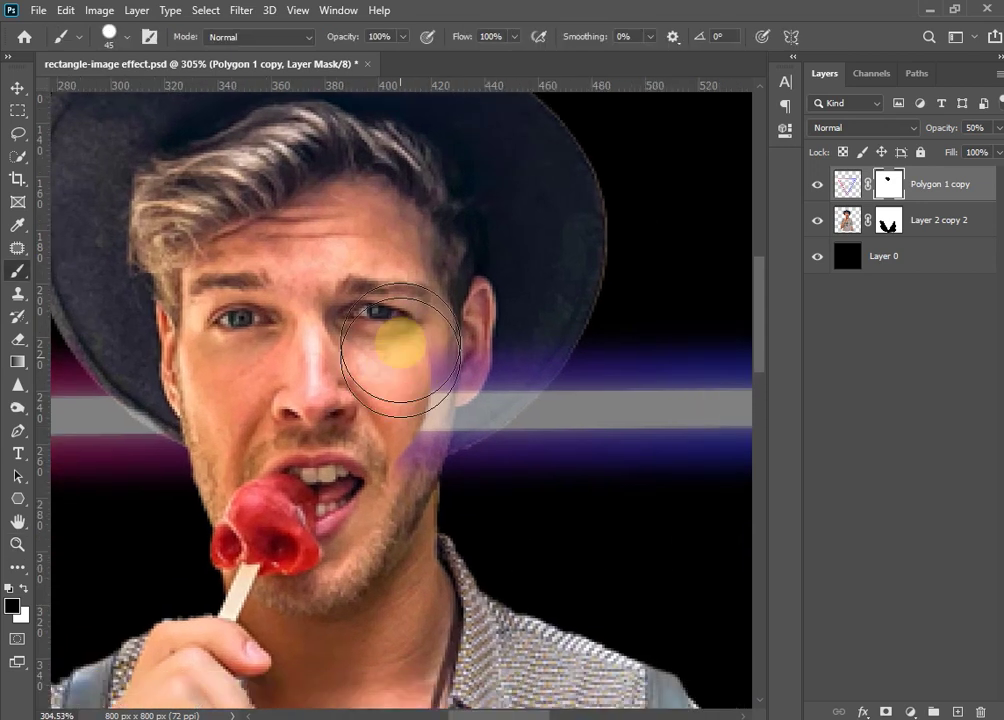
left_click_drag(401, 352, 507, 338)
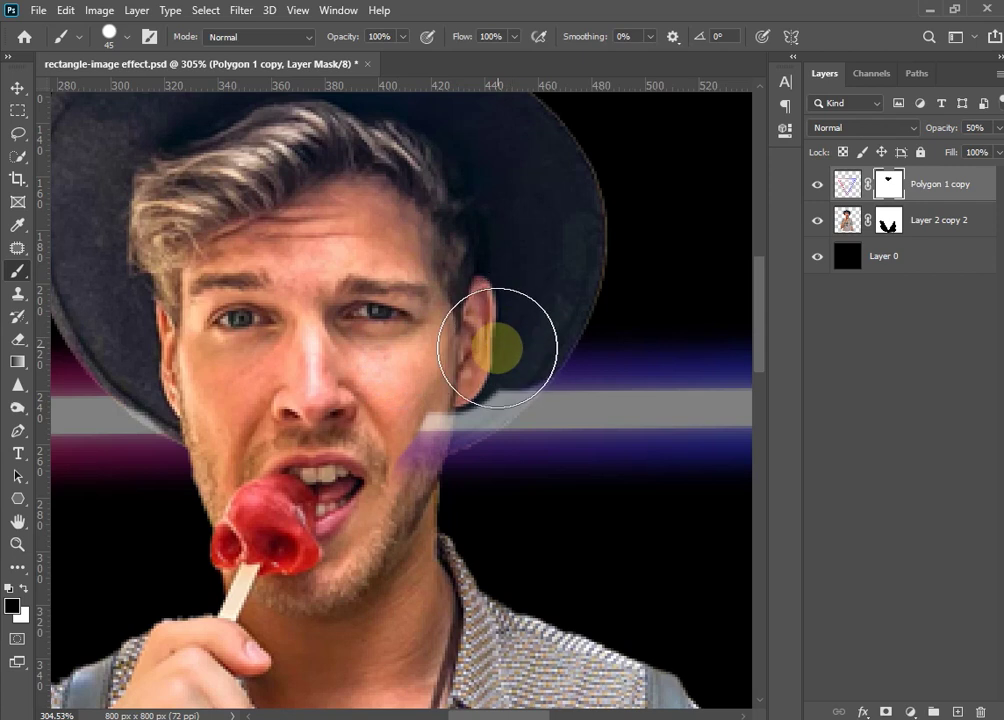
left_click_drag(497, 348, 397, 402)
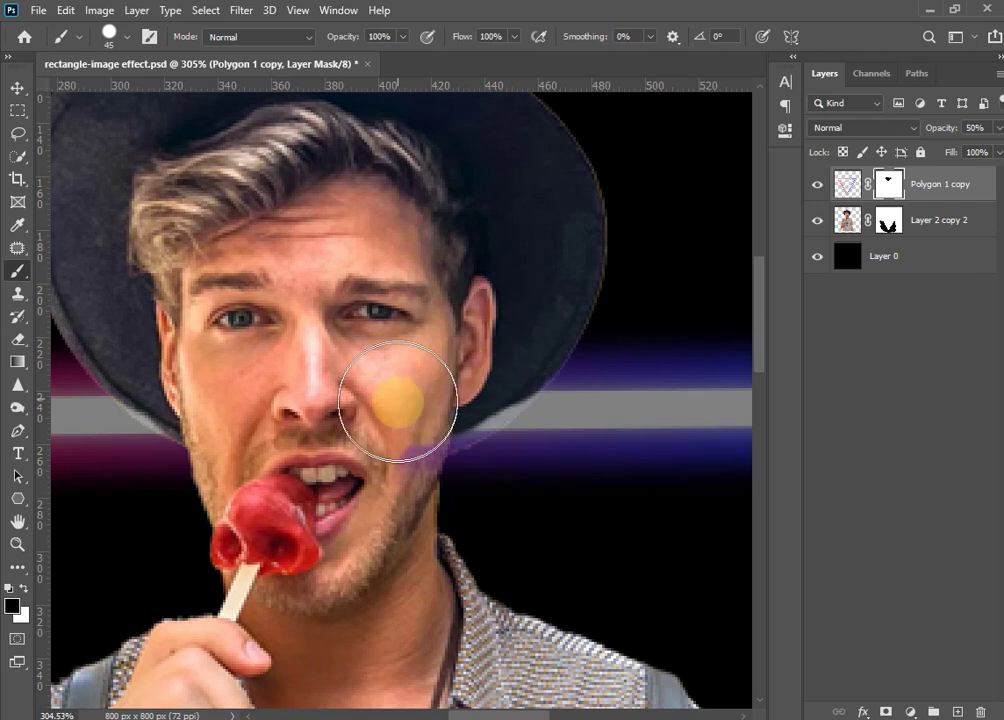
mouse_move(397, 402)
left_mouse_down()
mouse_move(456, 370)
mouse_move(390, 432)
left_mouse_up()
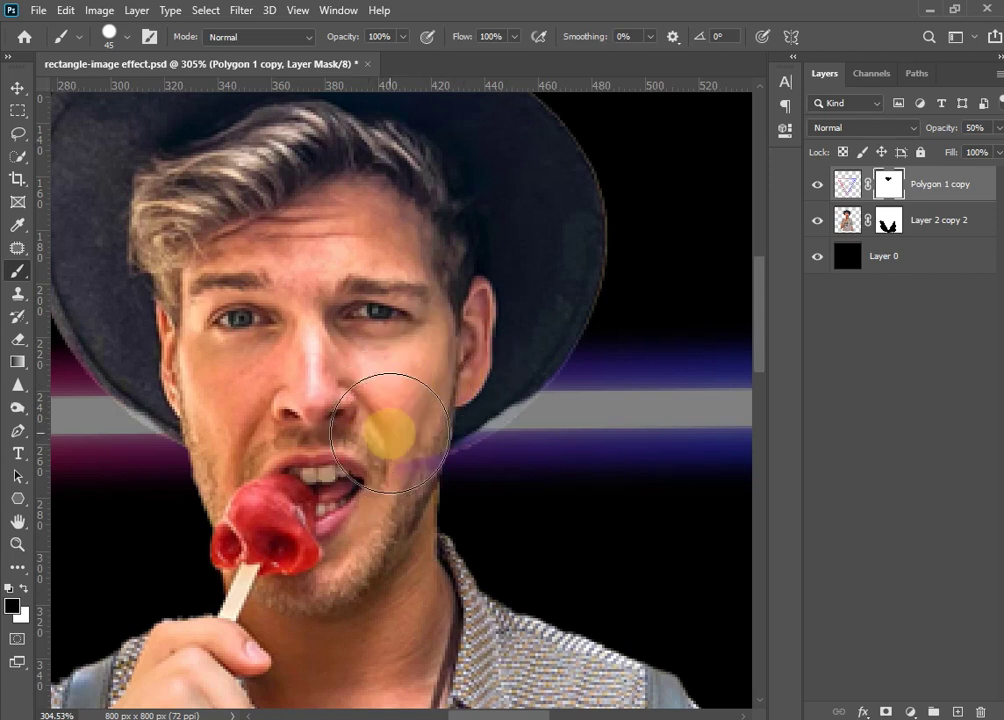
key("bracketleft")
key("bracketleft")
key("bracketleft")
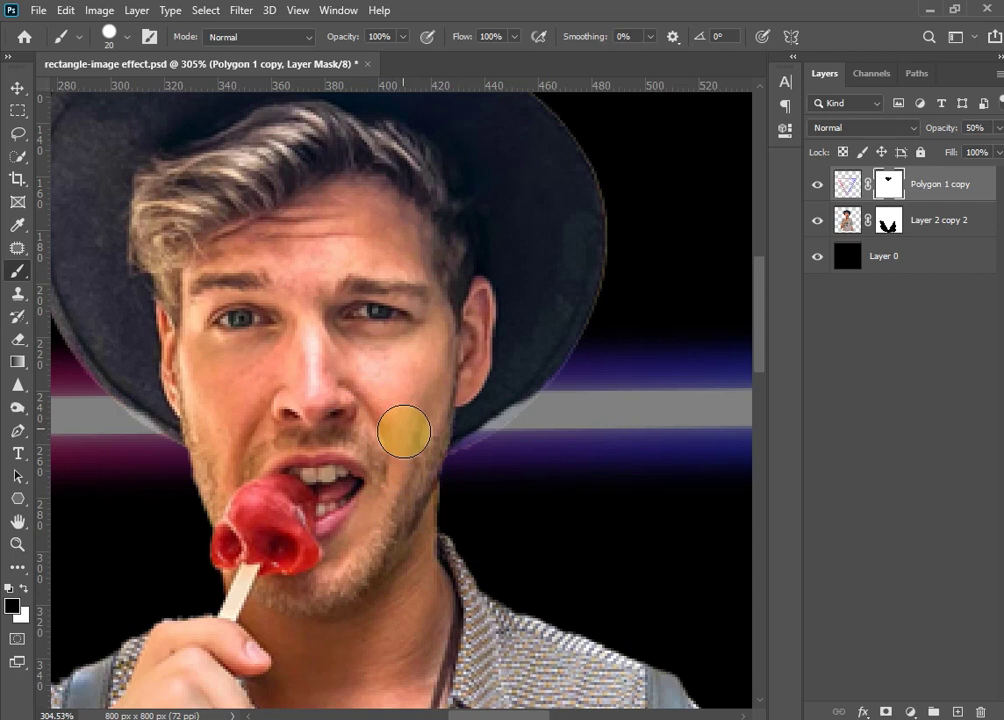
key("bracketleft")
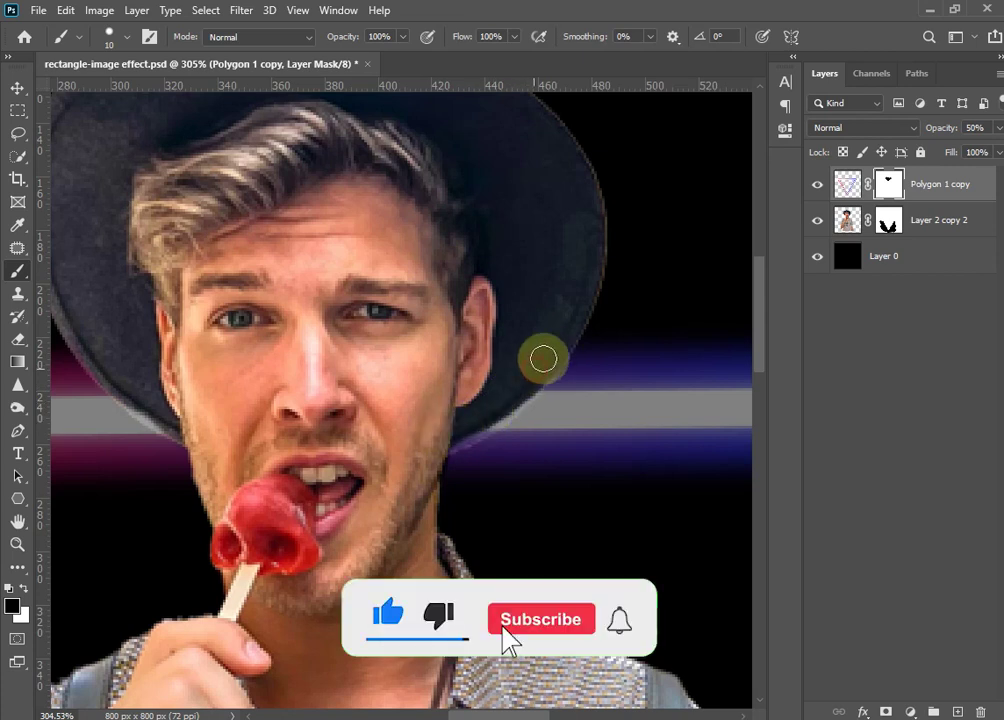
scroll(576, 291, "left", 3)
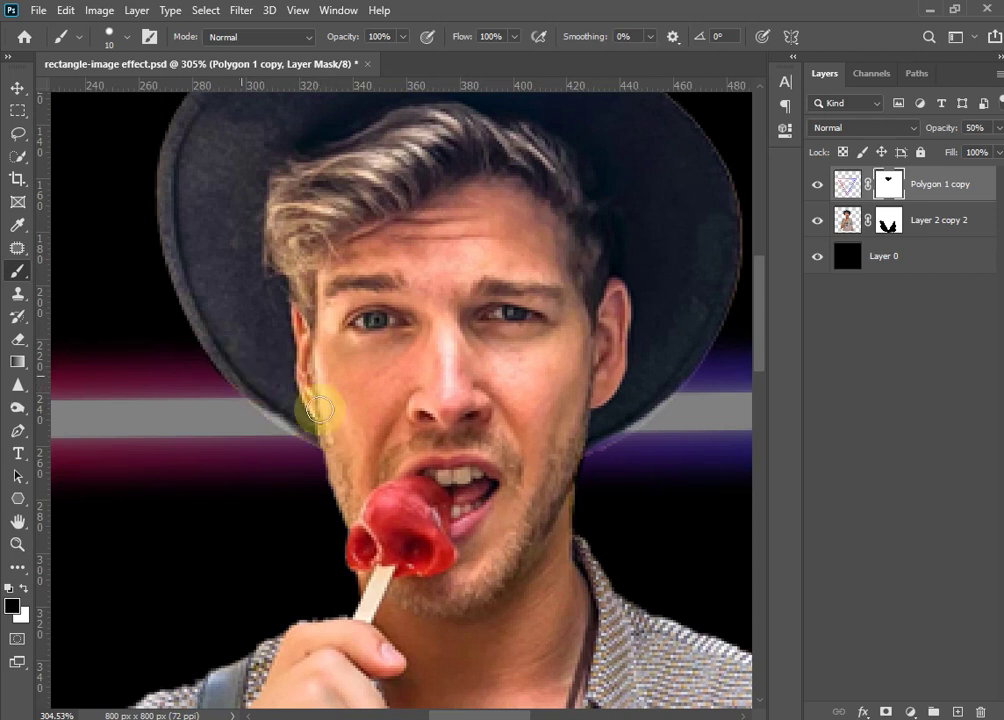
key("ctrl+1")
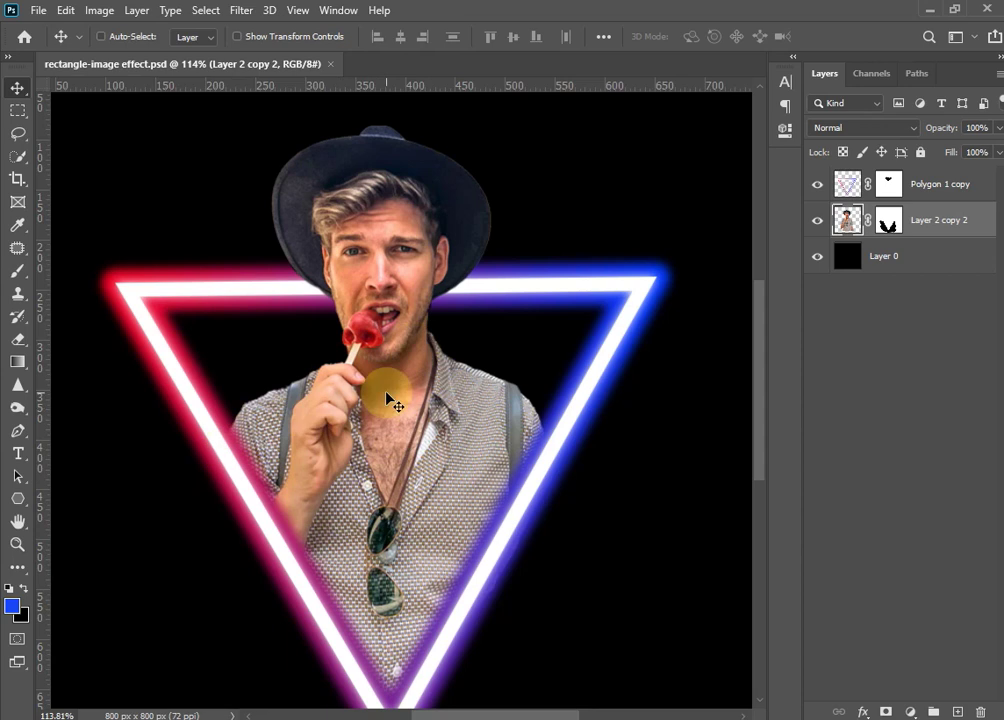
Add a new empty Layer 1 above the man and pick a soft round brush
left_click(958, 711)
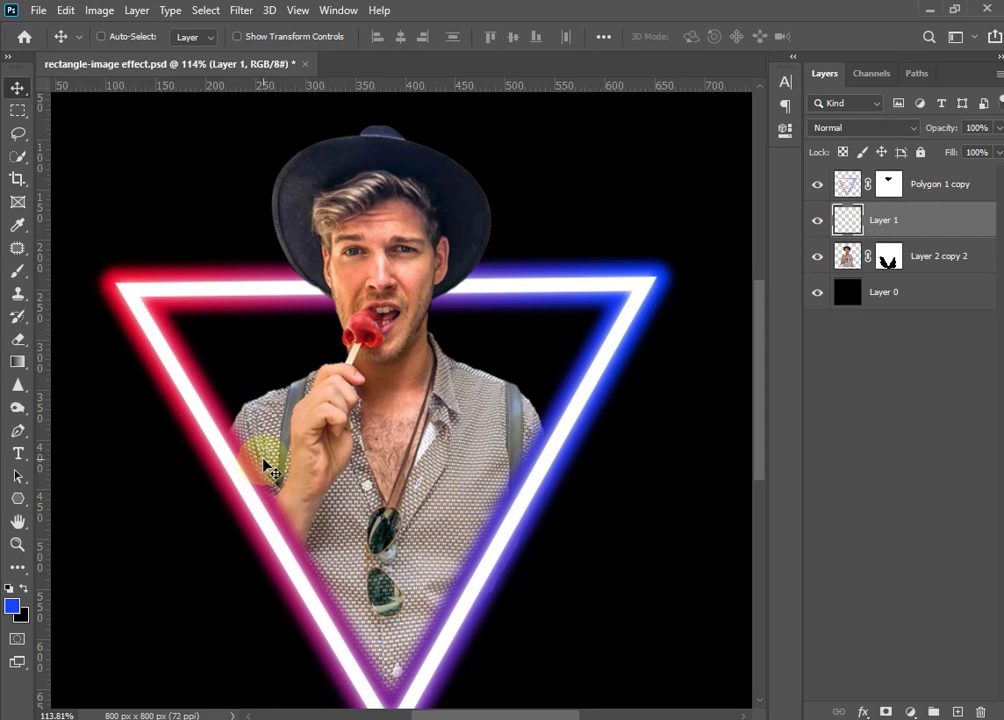
key("b")
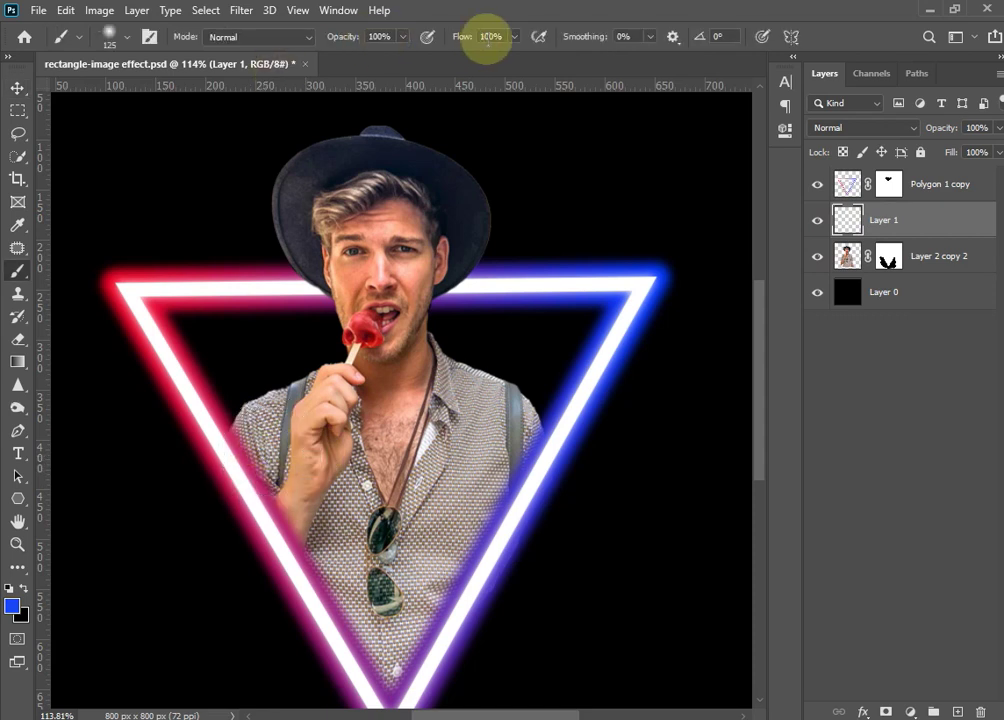
left_click(126, 38)
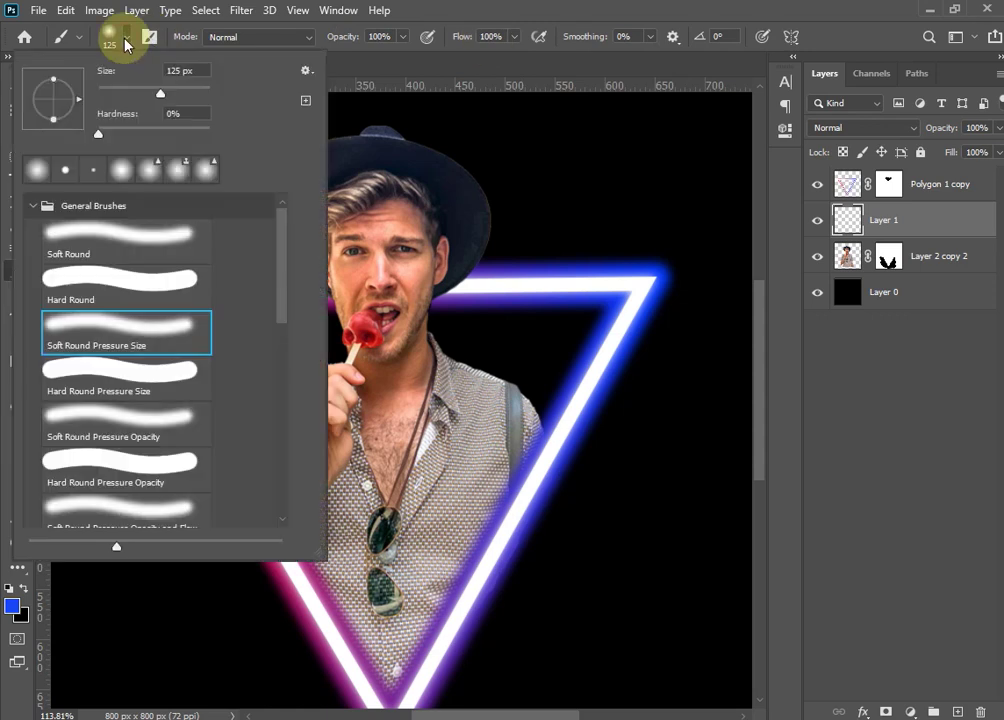
left_click(127, 38)
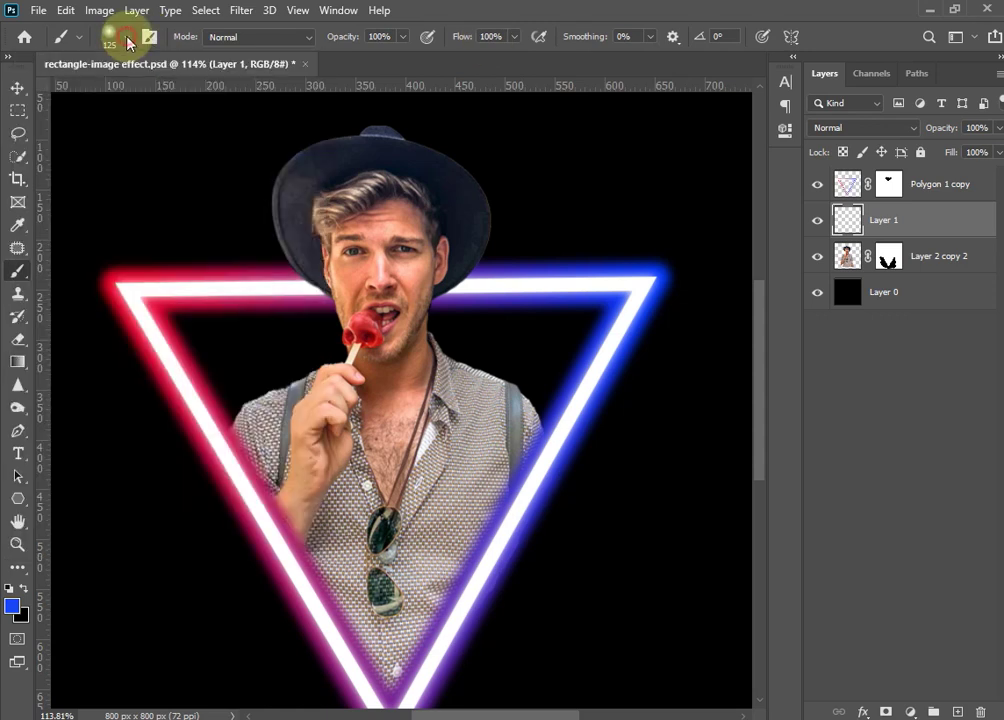
Sample the triangle's red c81039 as the foreground colour and zoom out to the whole canvas
left_click(12, 604)
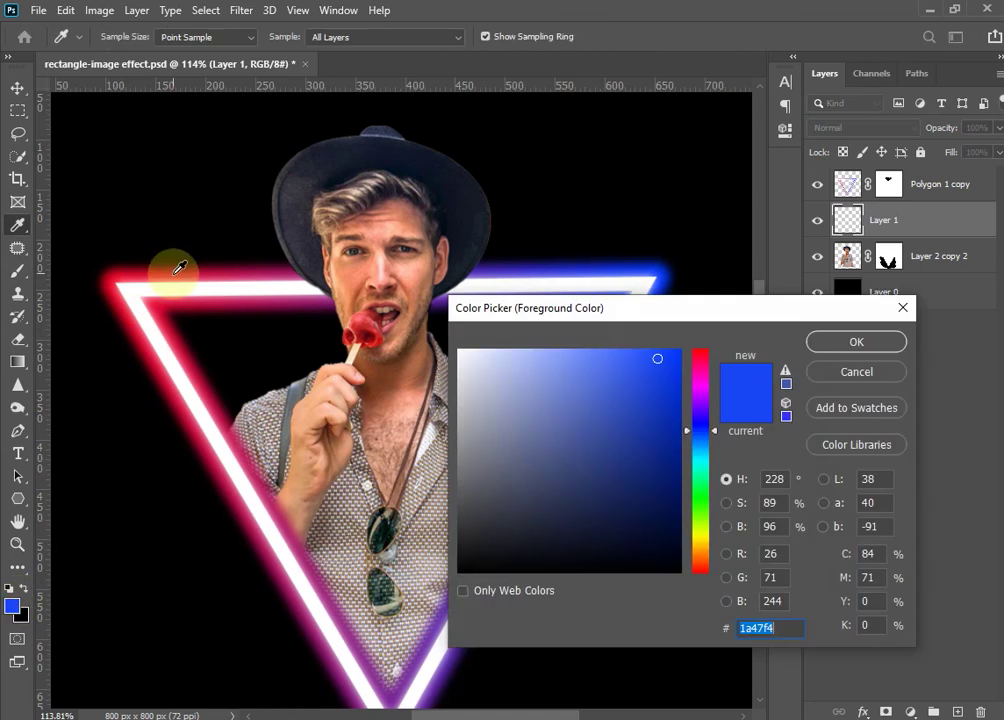
left_click(180, 267)
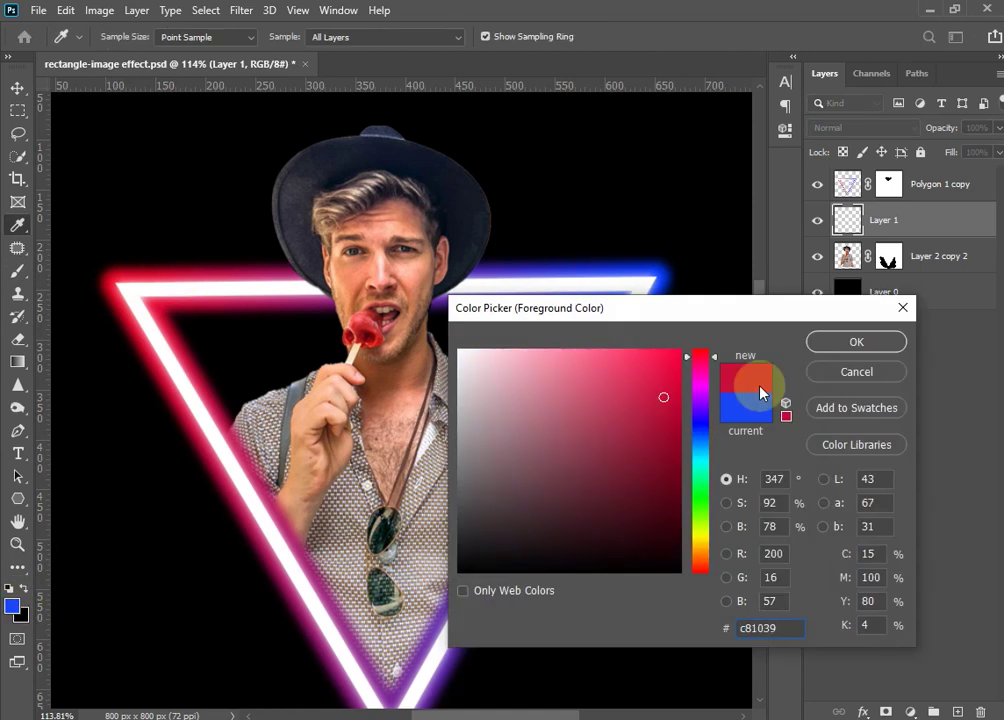
left_click(838, 342)
key("b")
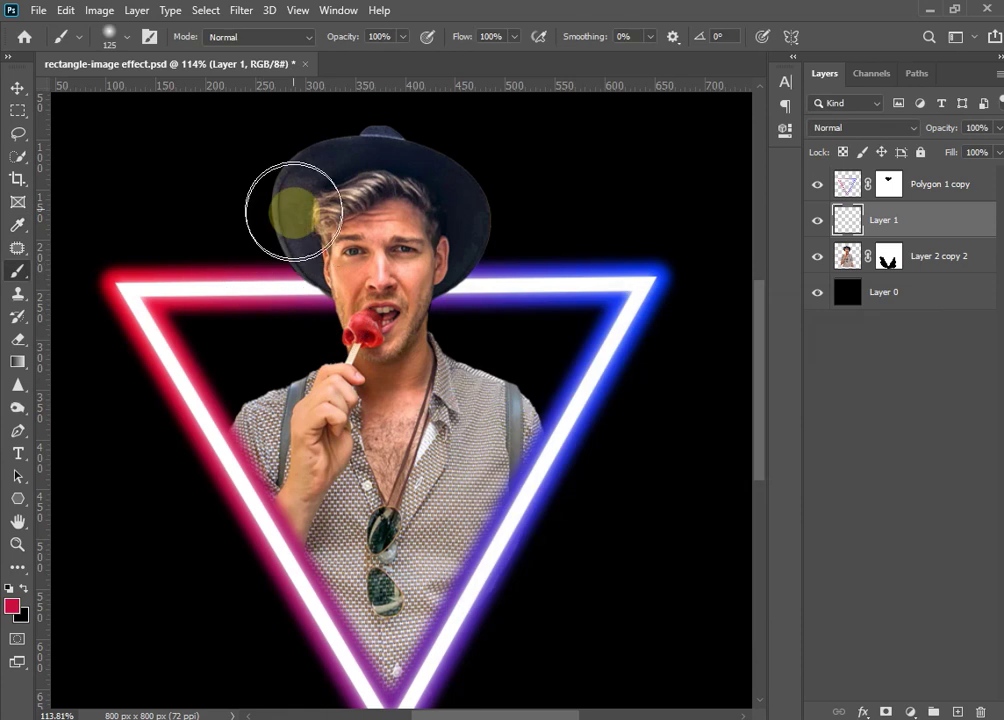
key("z")
left_click(294, 214, "alt")
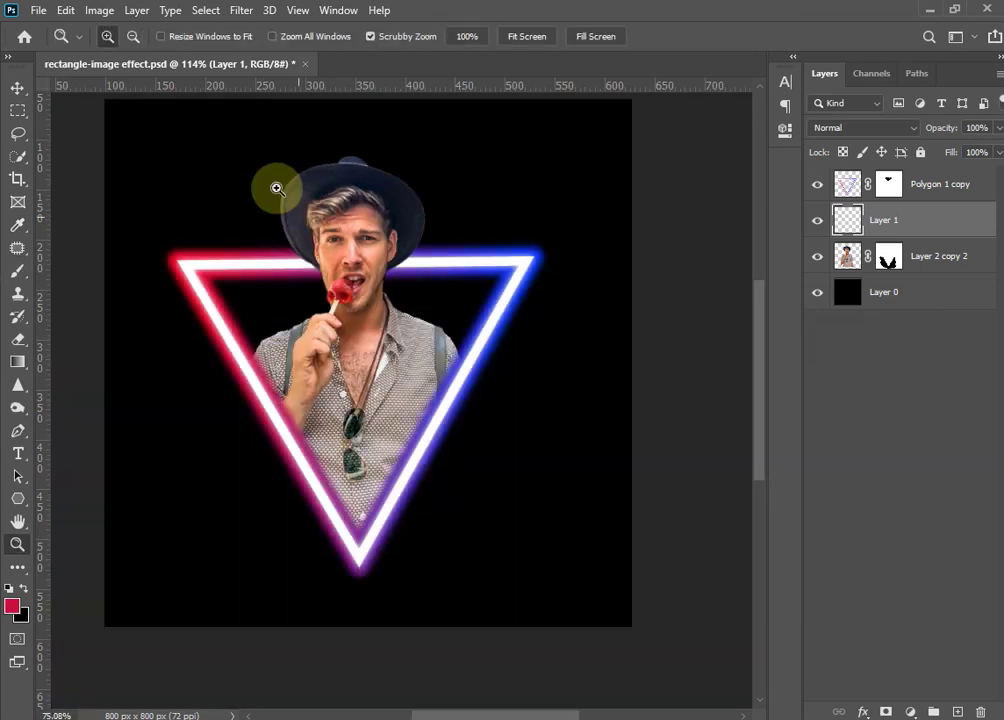
After the red strokes, eyedrop the triangle's right-edge blue in the foreground Color Picker
mouse_move(280, 197)
left_mouse_down()
mouse_move(300, 200)
mouse_move(319, 470)
mouse_move(318, 235)
mouse_move(325, 455)
mouse_move(370, 213)
mouse_move(354, 574)
mouse_move(363, 352)
mouse_move(354, 175)
mouse_move(352, 549)
mouse_move(332, 594)
mouse_move(368, 394)
mouse_move(363, 210)
left_mouse_up()
key("b")
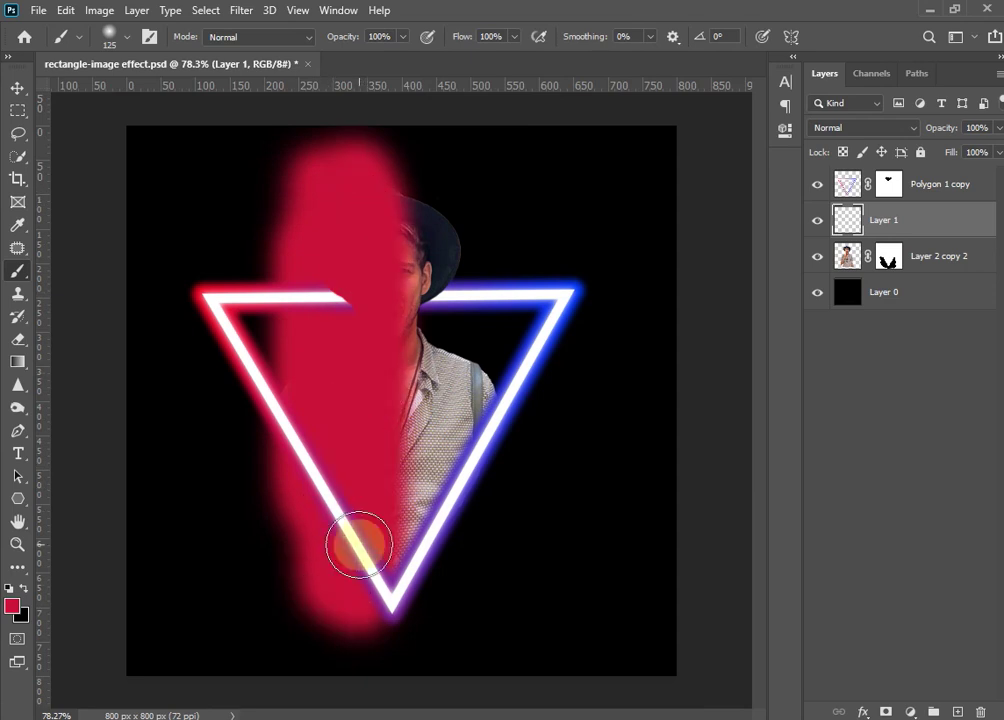
left_click(15, 615)
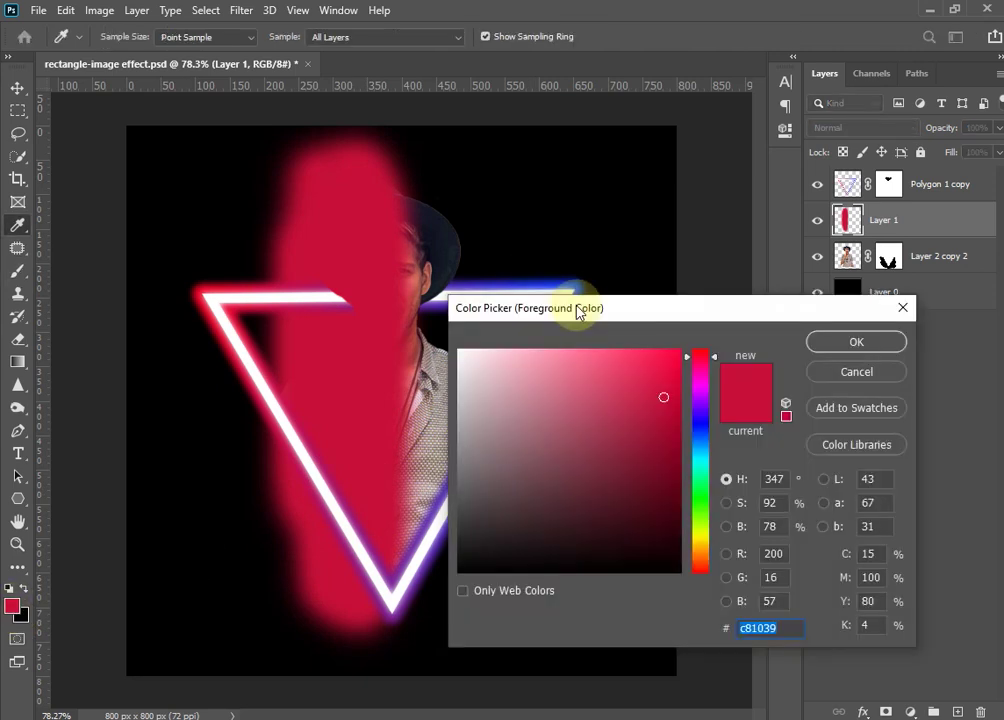
left_click_drag(578, 311, 573, 347)
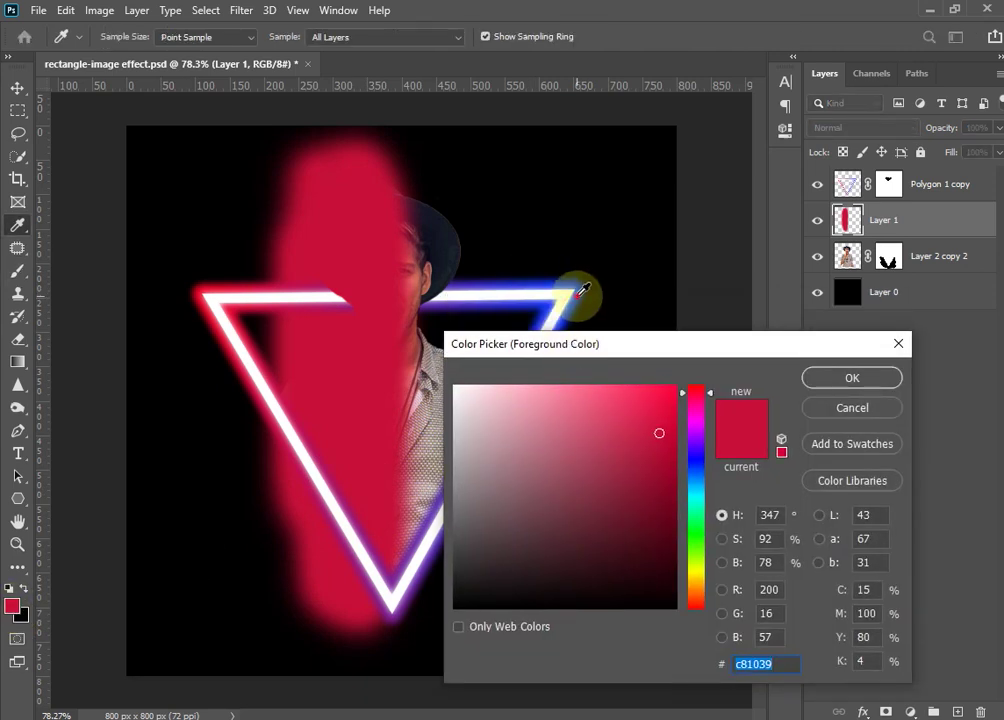
left_click(579, 291)
Confirm blue and paint a blue band down the man's centre and over his right side
left_click(873, 385)
key("b")
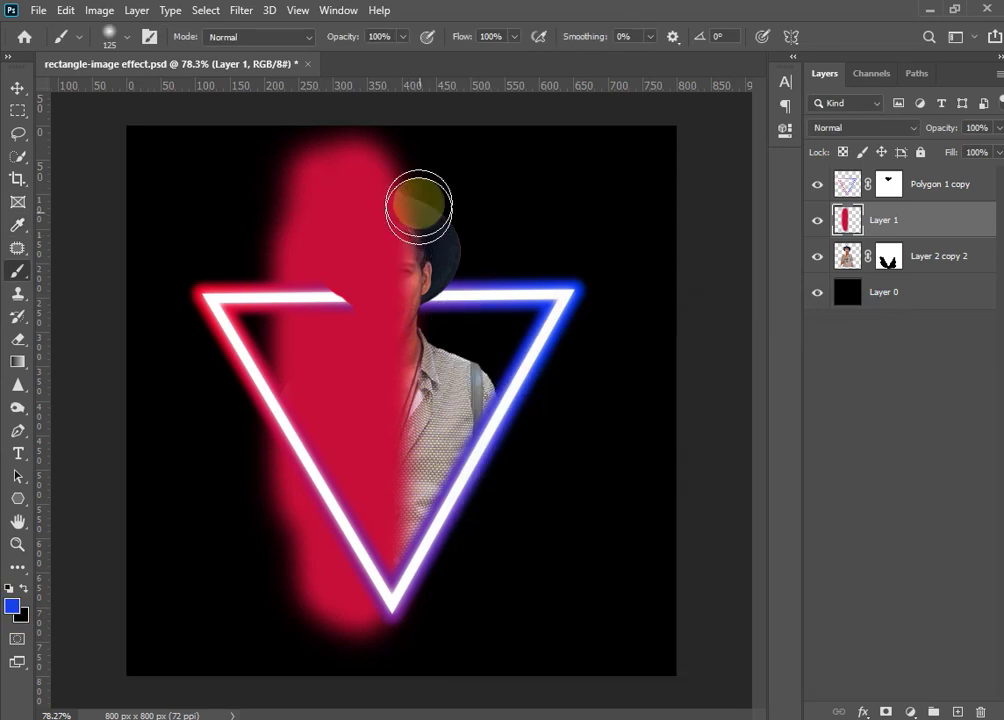
left_click_drag(420, 165, 432, 583)
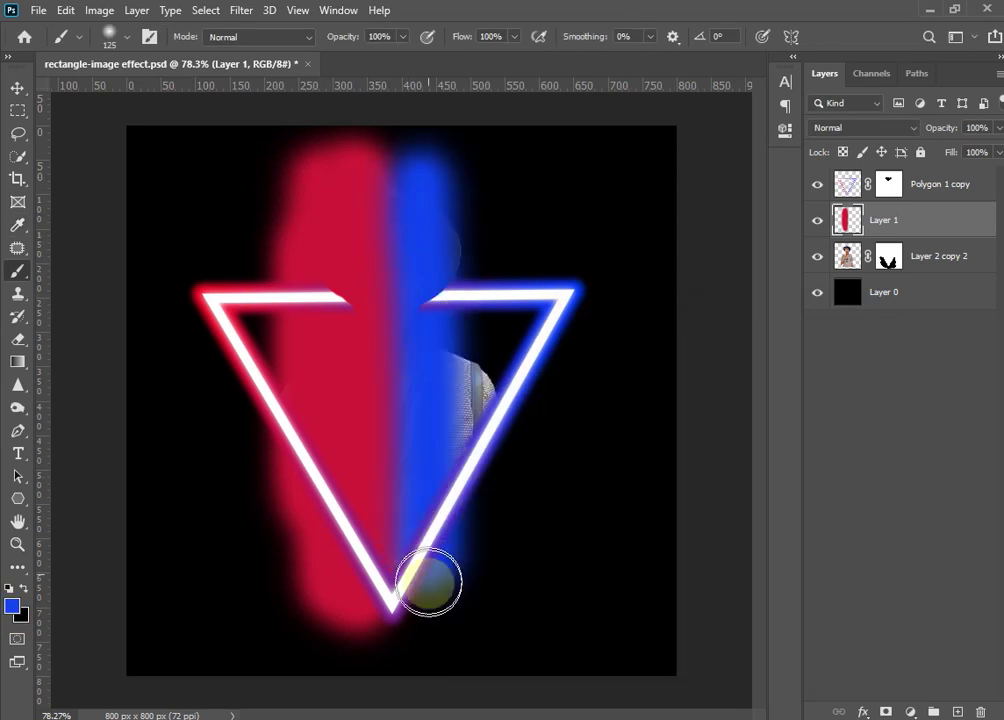
mouse_move(447, 380)
left_mouse_down()
mouse_move(459, 291)
mouse_move(477, 533)
mouse_move(476, 272)
left_mouse_up()
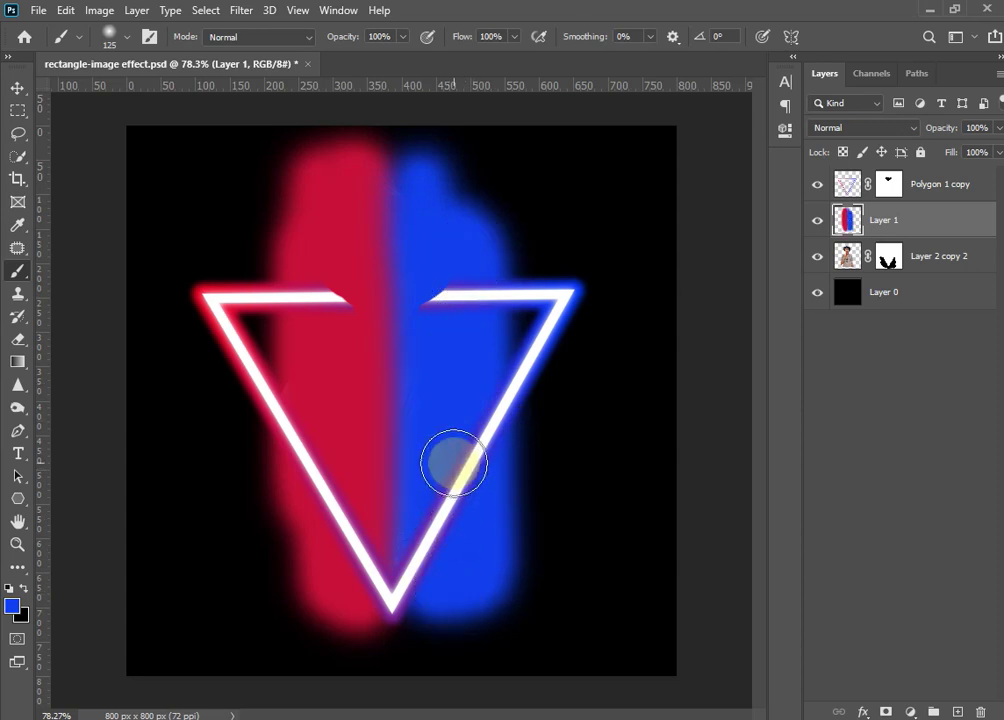
Apply Filter > Blur > Gaussian Blur with a 40-pixel radius to Layer 1
key("v")
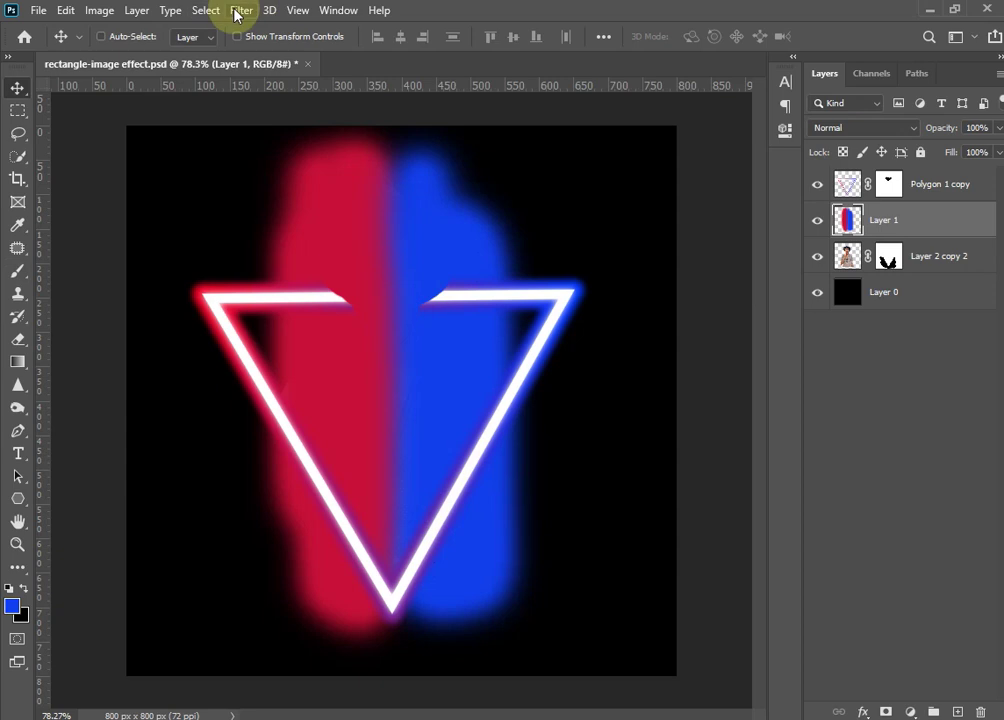
left_click(238, 12)
mouse_move(252, 208)
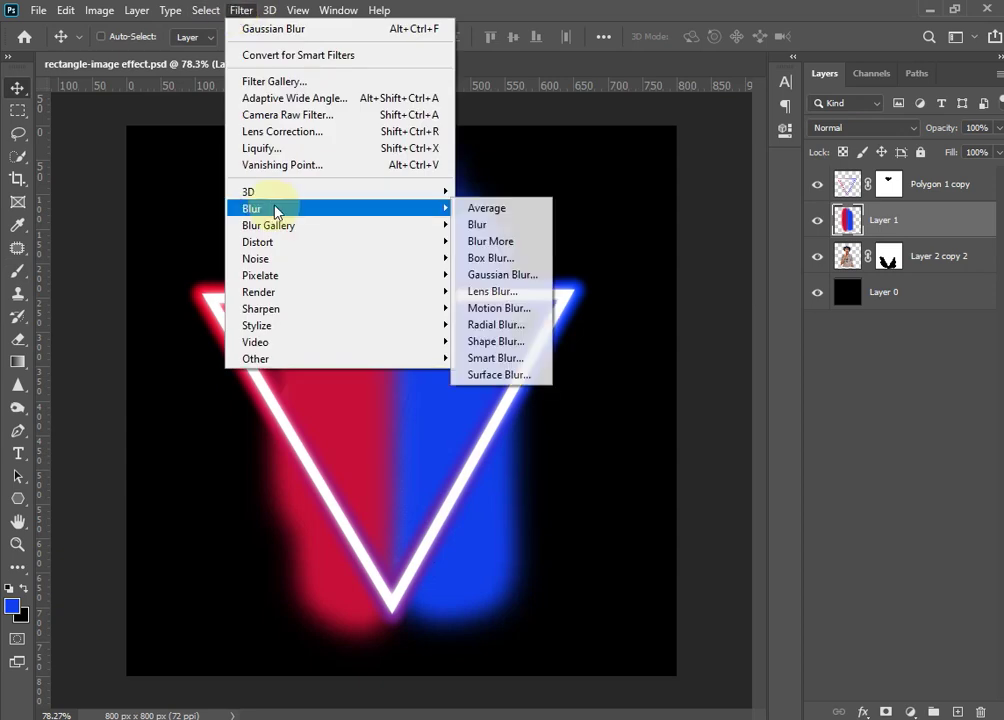
left_click(503, 275)
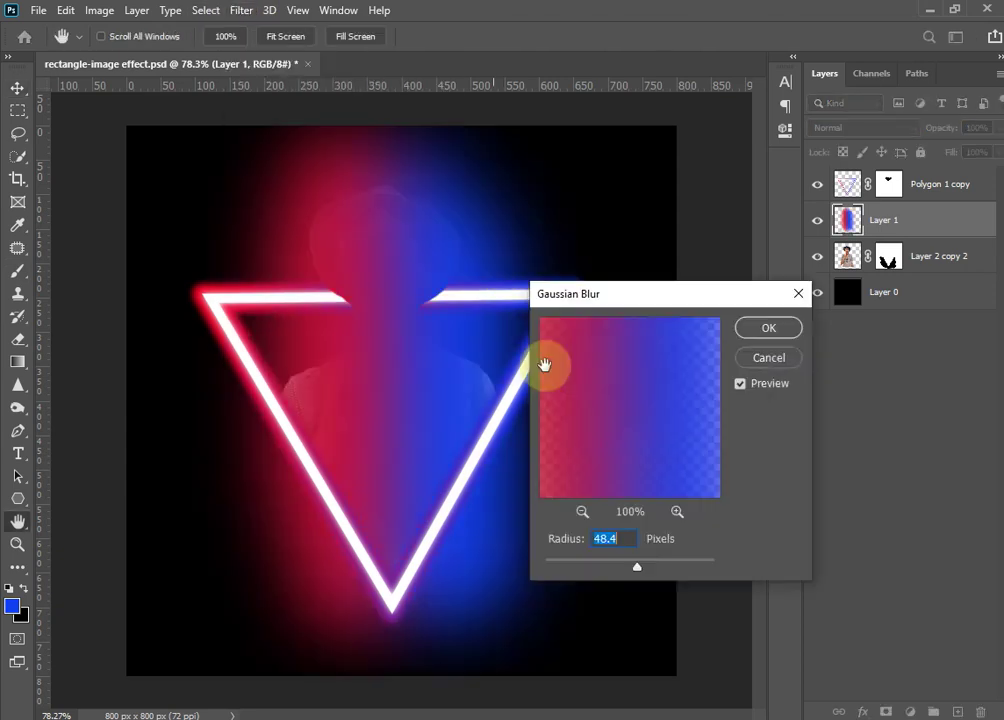
left_click_drag(637, 566, 632, 568)
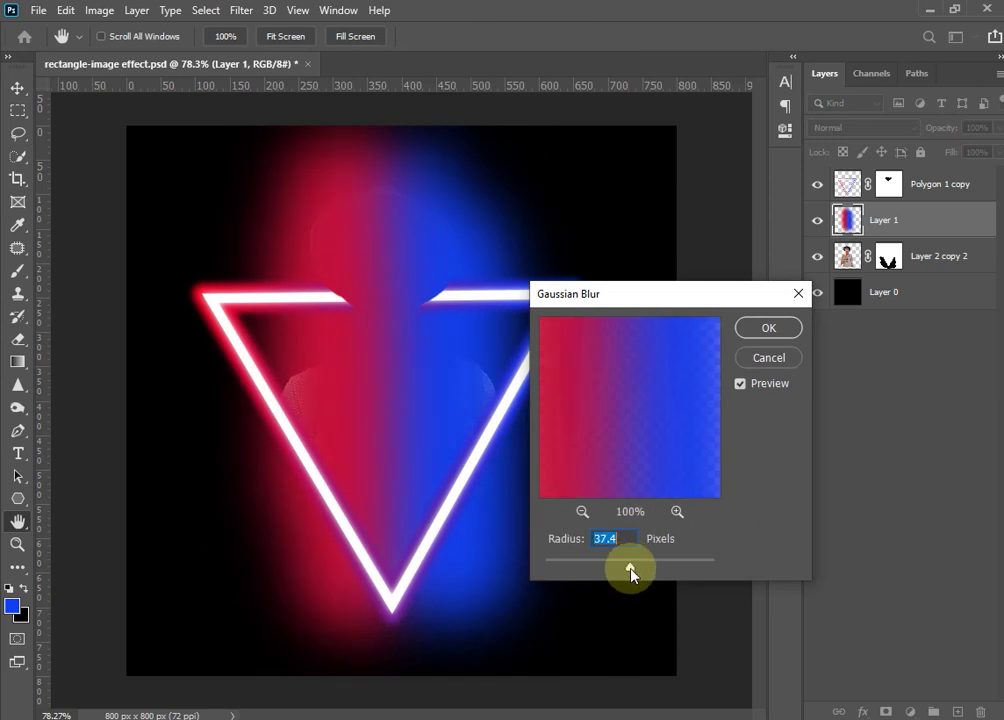
left_click(572, 543)
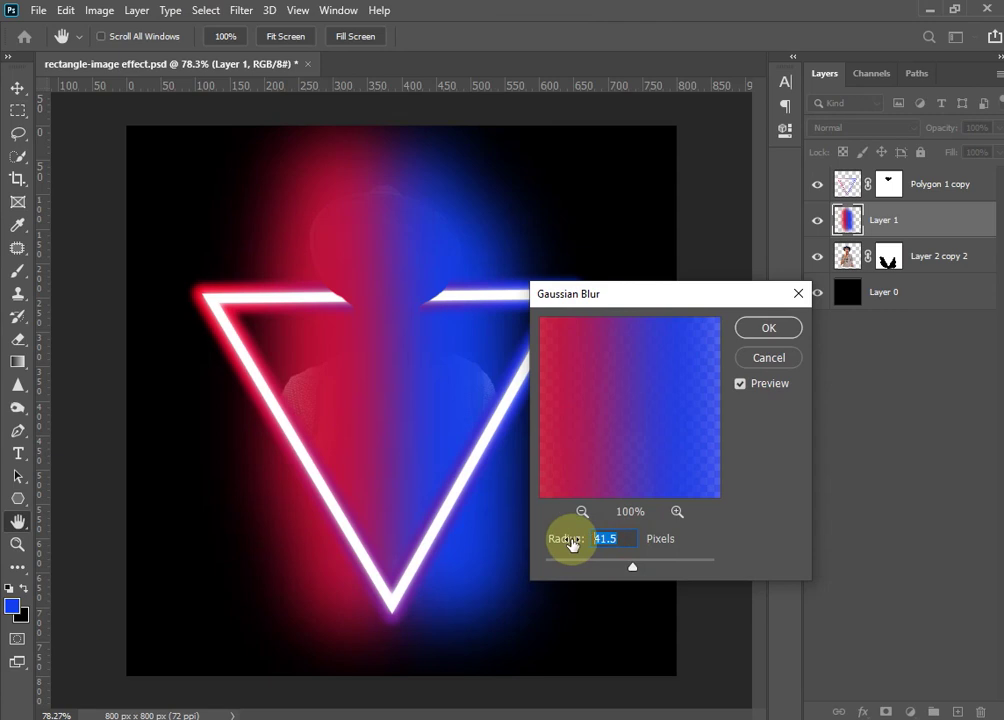
type("40")
key("Return")
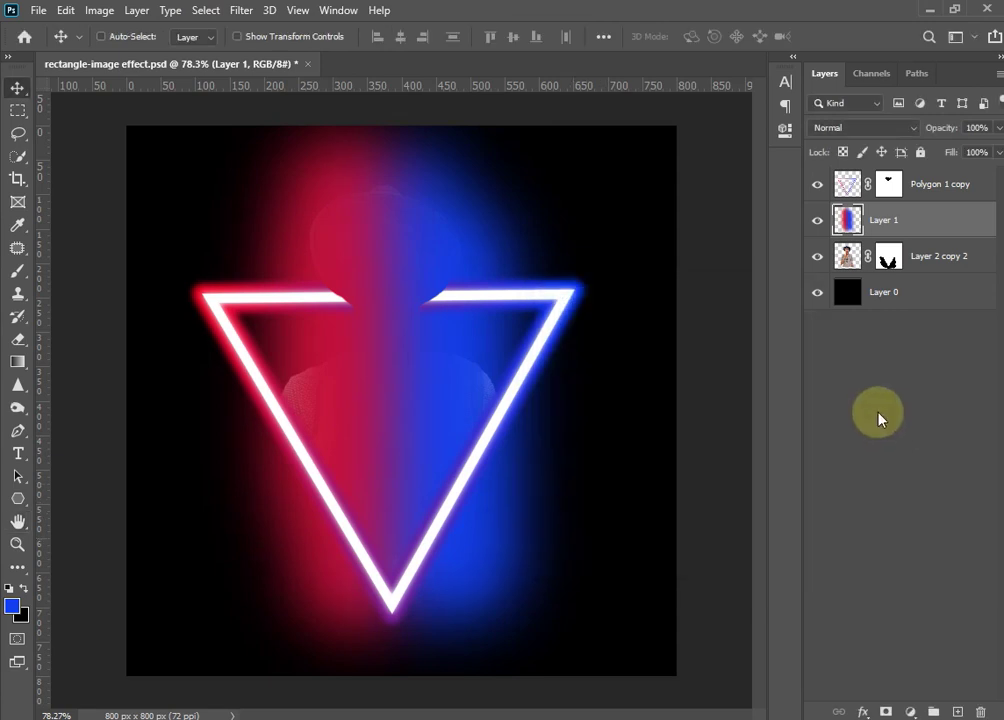
Set Layer 1 to Soft Light blend mode at 70% opacity
left_click(915, 130)
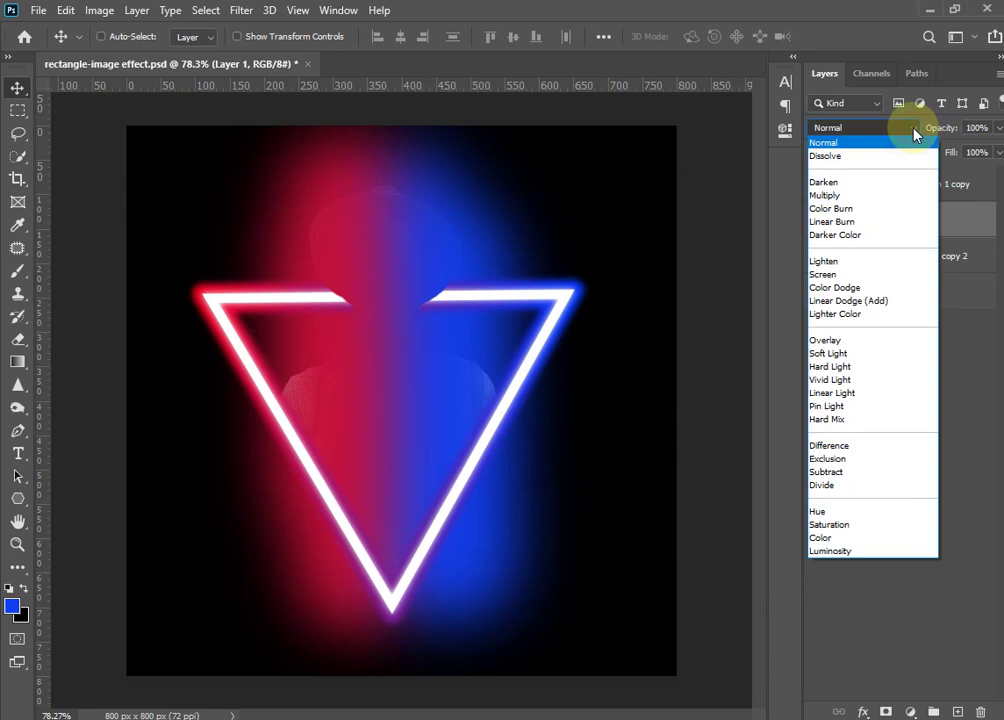
left_click(838, 355)
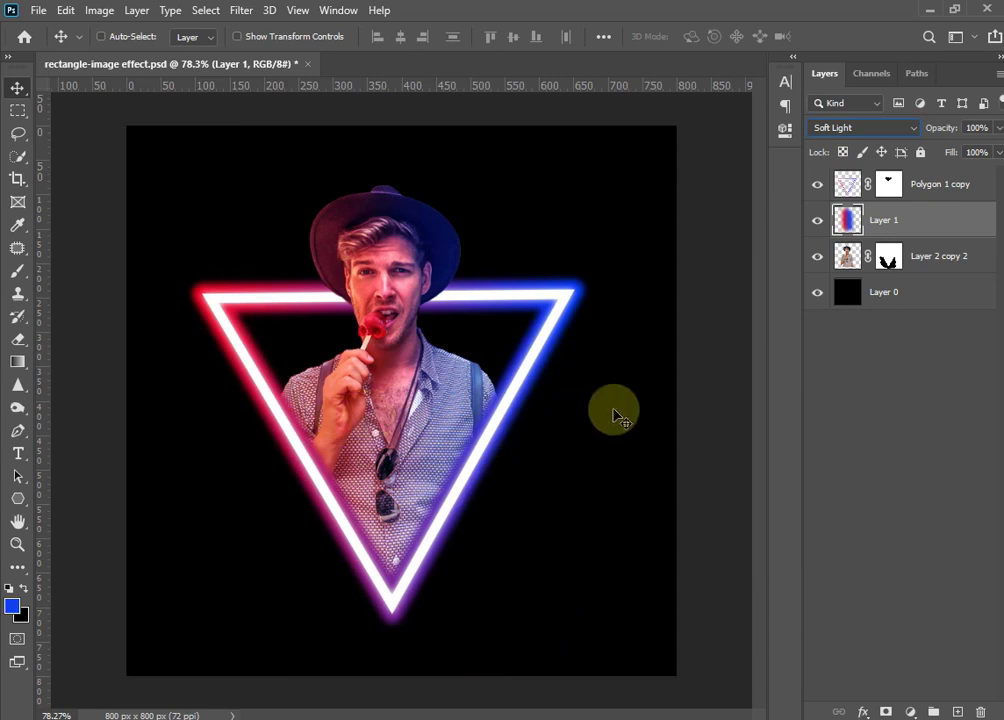
left_click(977, 128)
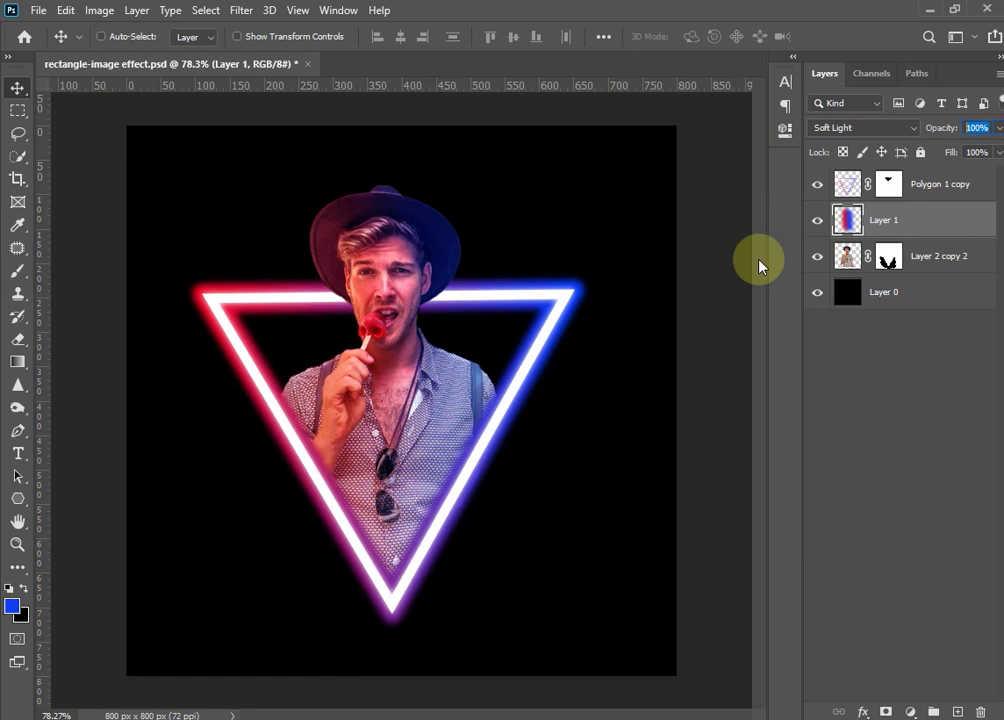
type("70")
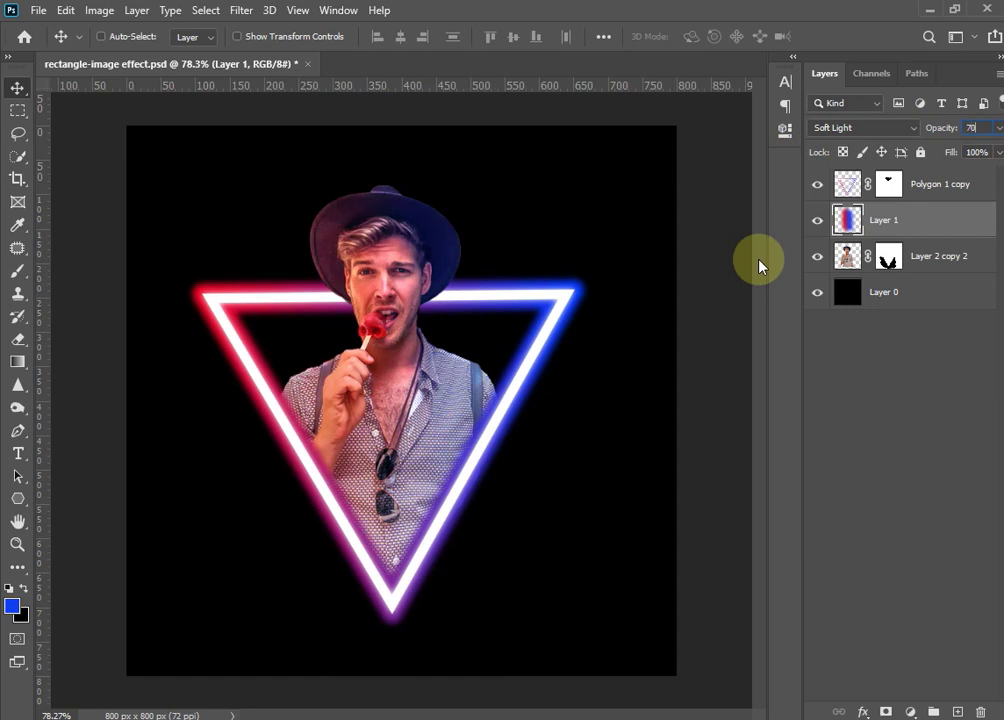
scroll(350, 392, "up", 1)
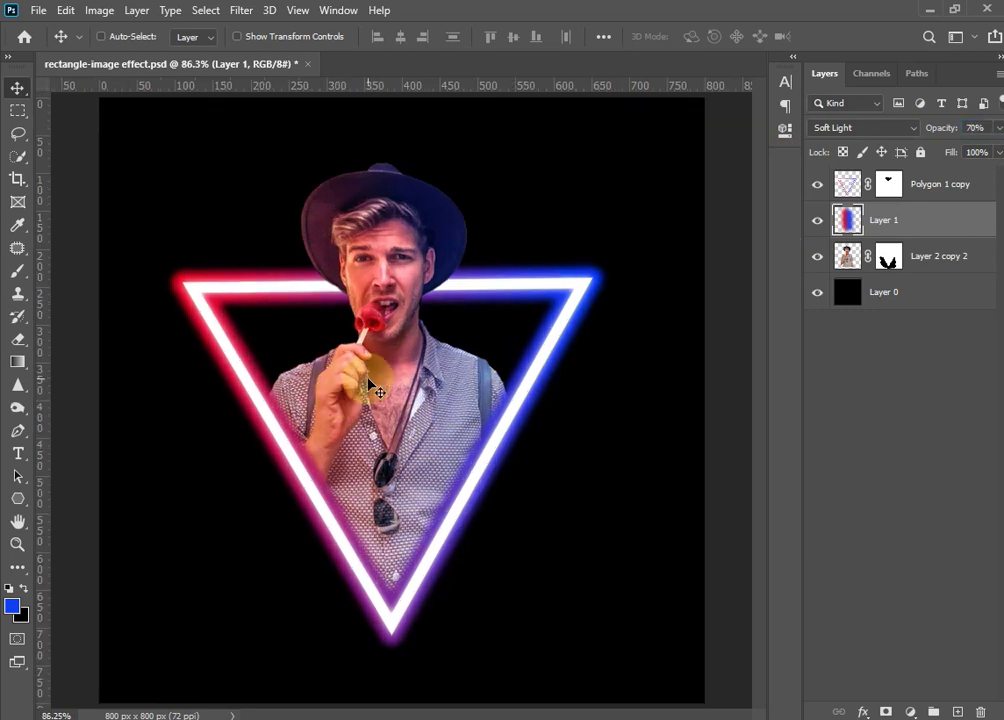